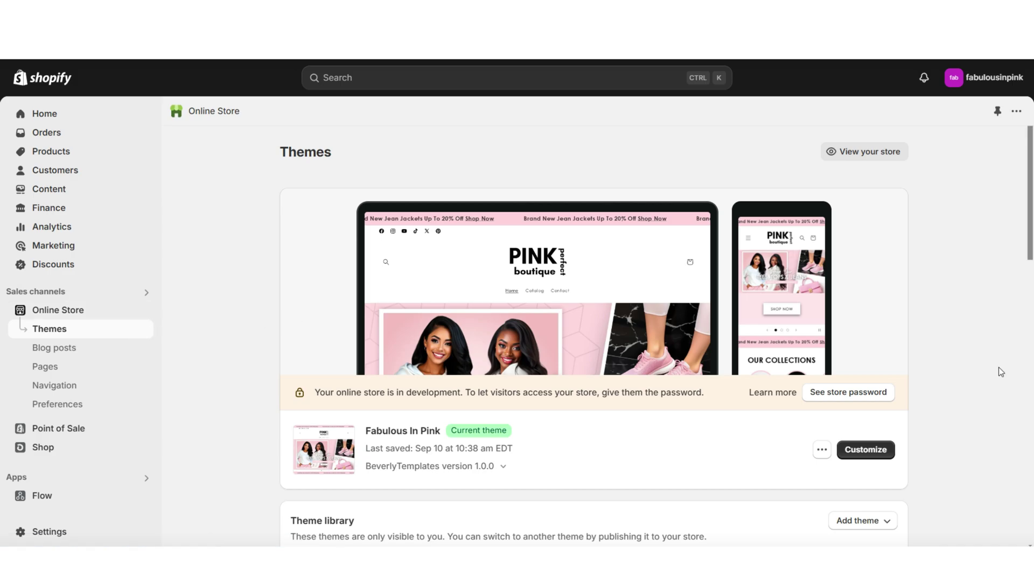
# Step: Open the current Fabulous In Pink theme for customization and bring up its cart page in the preview
pyautogui.click(880, 452)
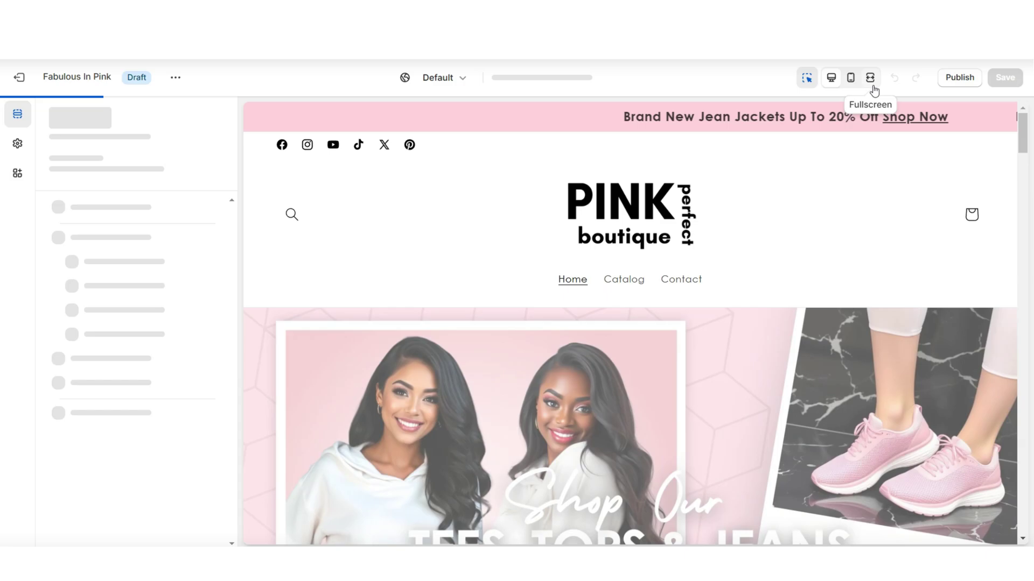
pyautogui.click(870, 78)
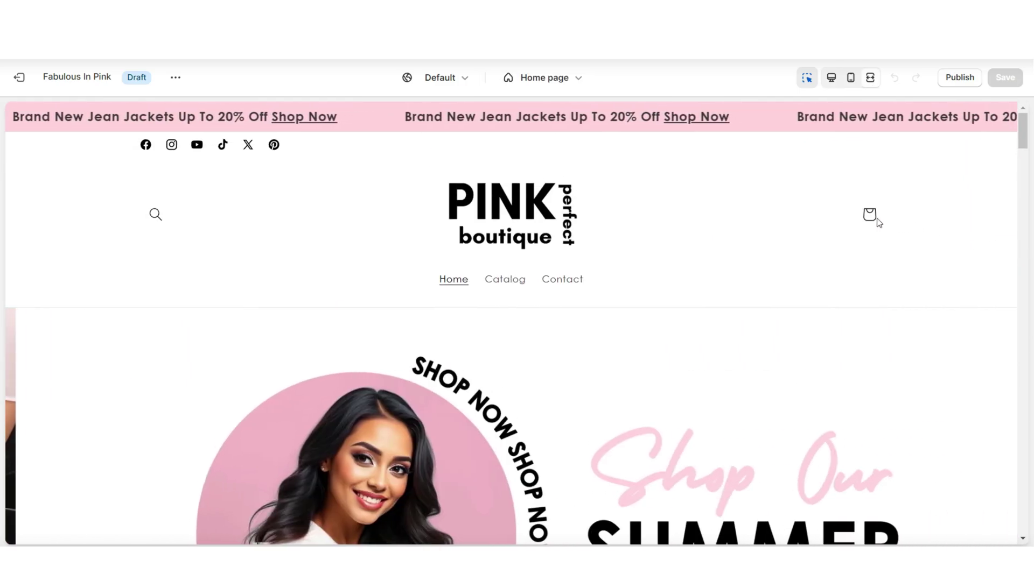
pyautogui.click(870, 216)
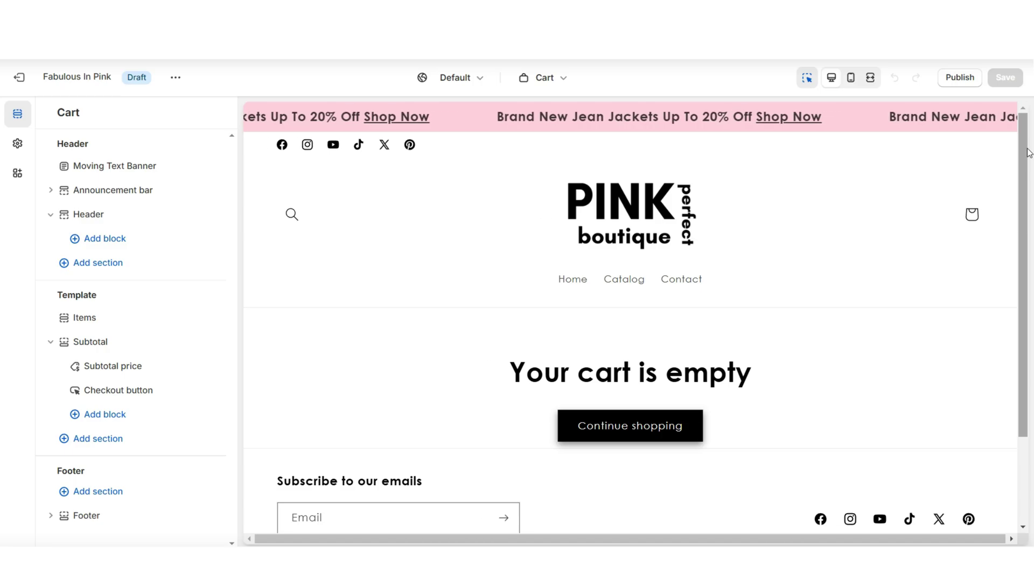
pyautogui.scroll(-2, 1025, 164)
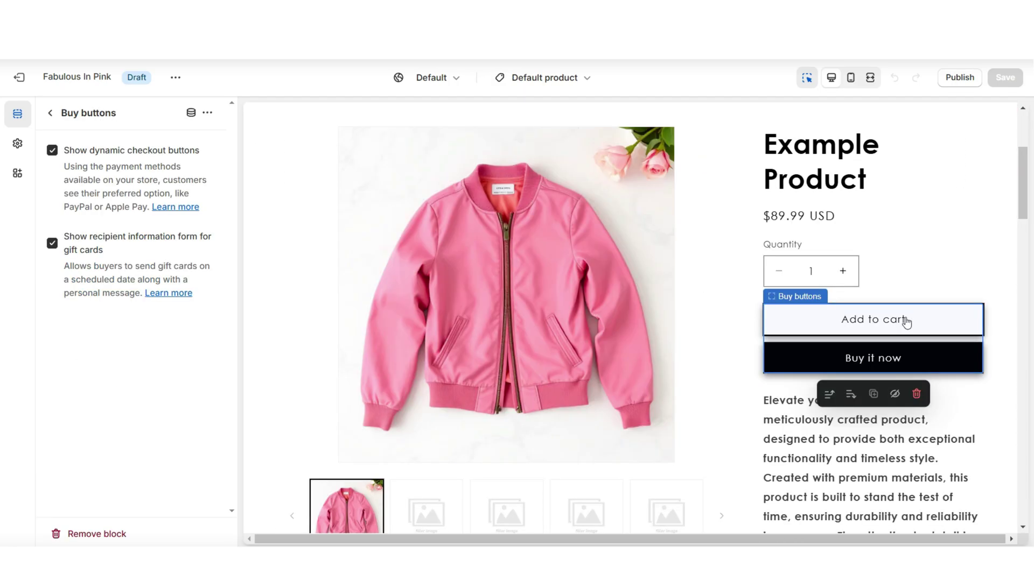
# Step: Open the cart containing the Example Product and review its layout in full-screen and mobile previews, returning to desktop view
pyautogui.click(973, 213)
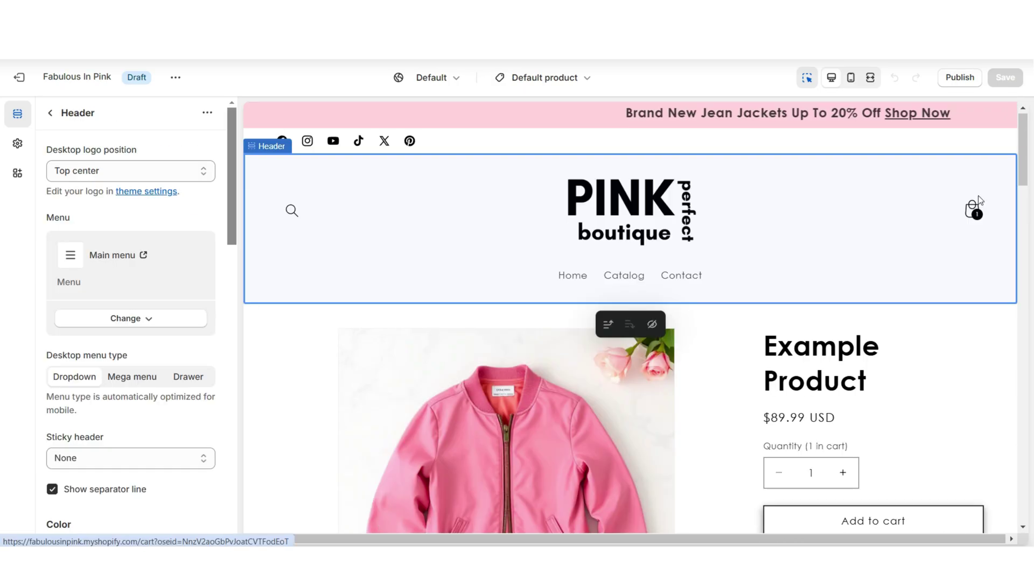
pyautogui.hotkey('ctrl', 'shift', 'f')
pyautogui.scroll(-5, 1027, 245)
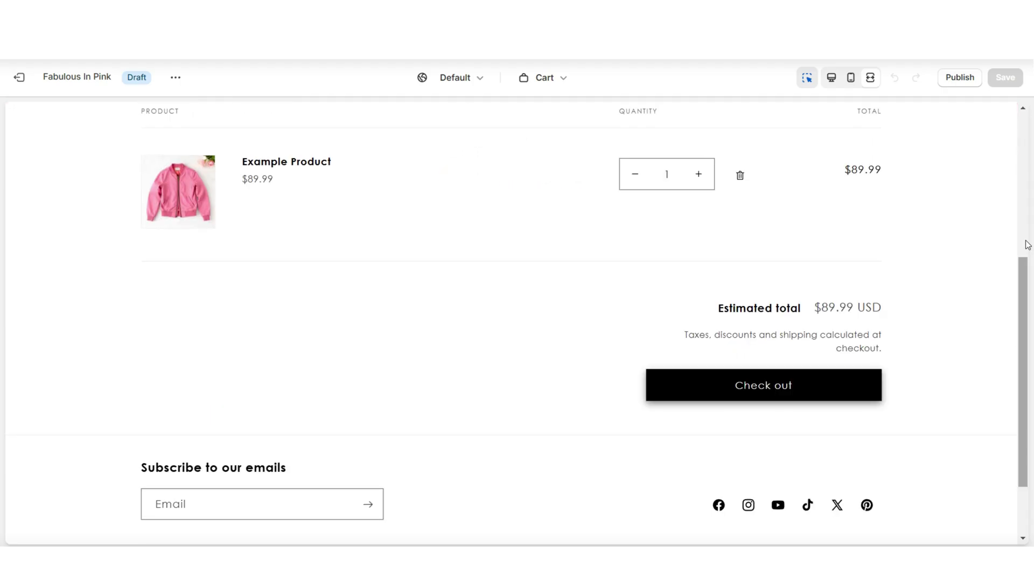
pyautogui.scroll(5, 1025, 245)
pyautogui.click(853, 85)
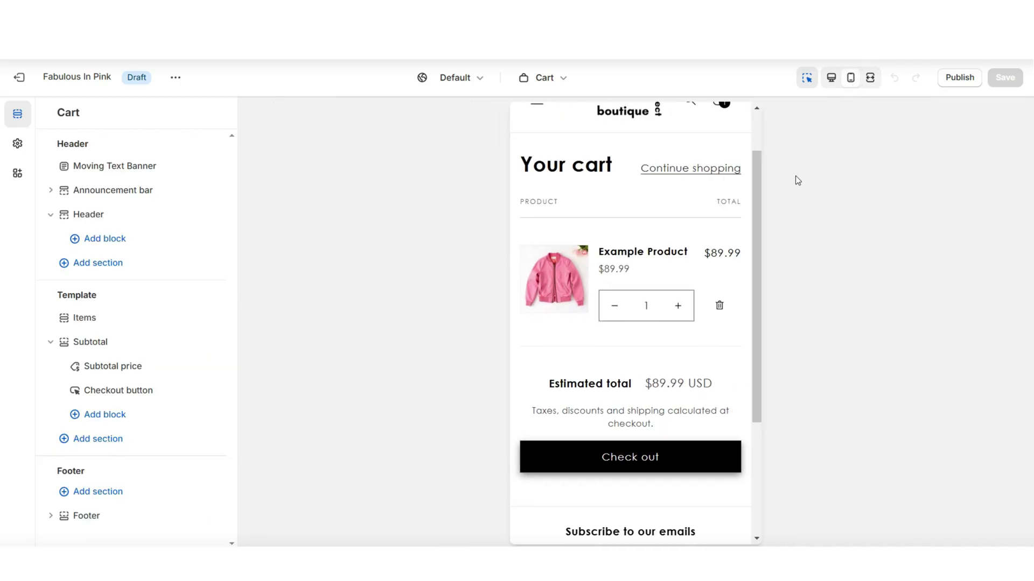
pyautogui.scroll(-1, 754, 211)
pyautogui.click(830, 77)
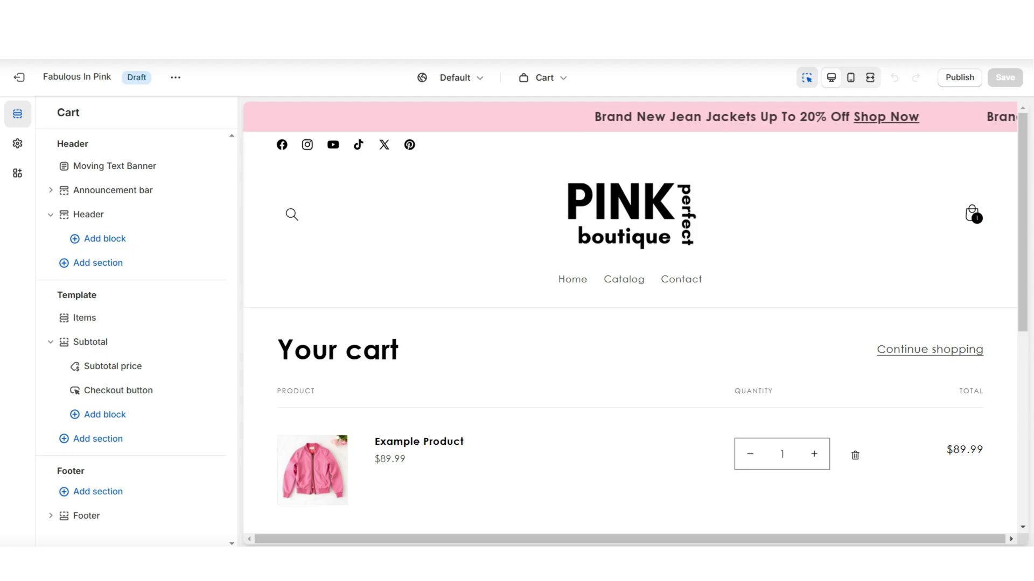
# Step: Add a Multicolumn section between the header and the cart items on the cart page
pyautogui.scroll(-1, 605, 275)
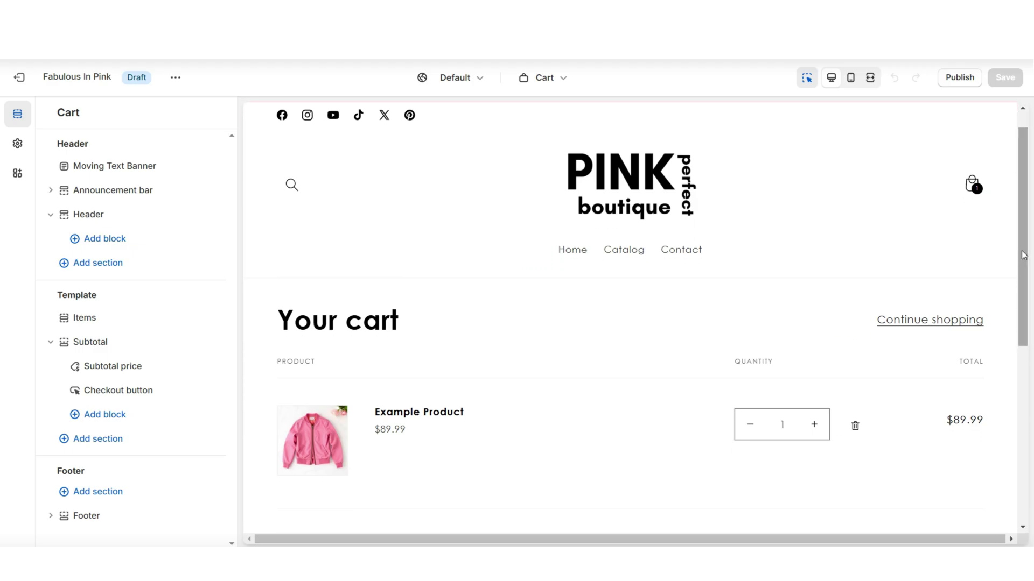
pyautogui.click(630, 281)
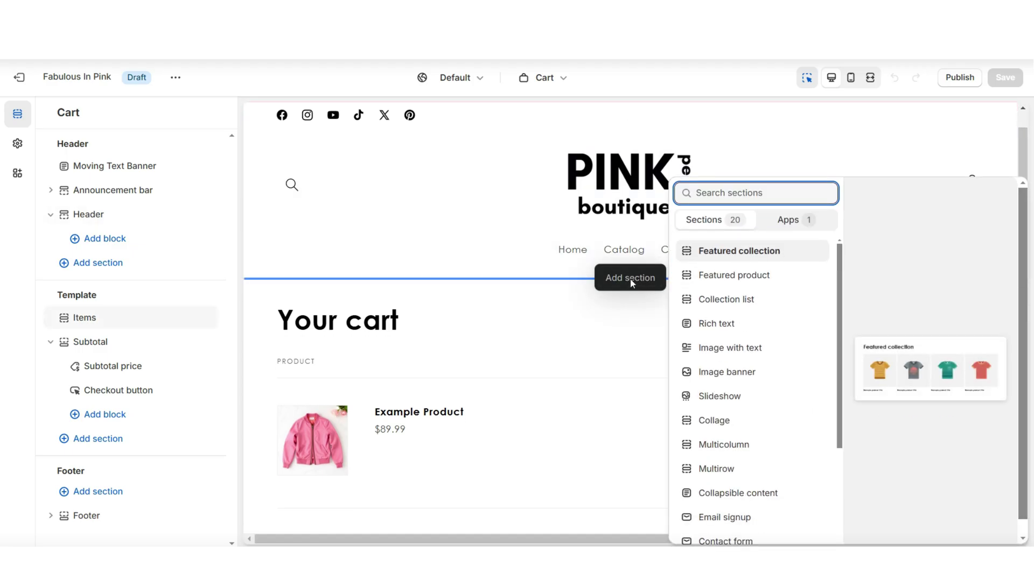
pyautogui.click(738, 450)
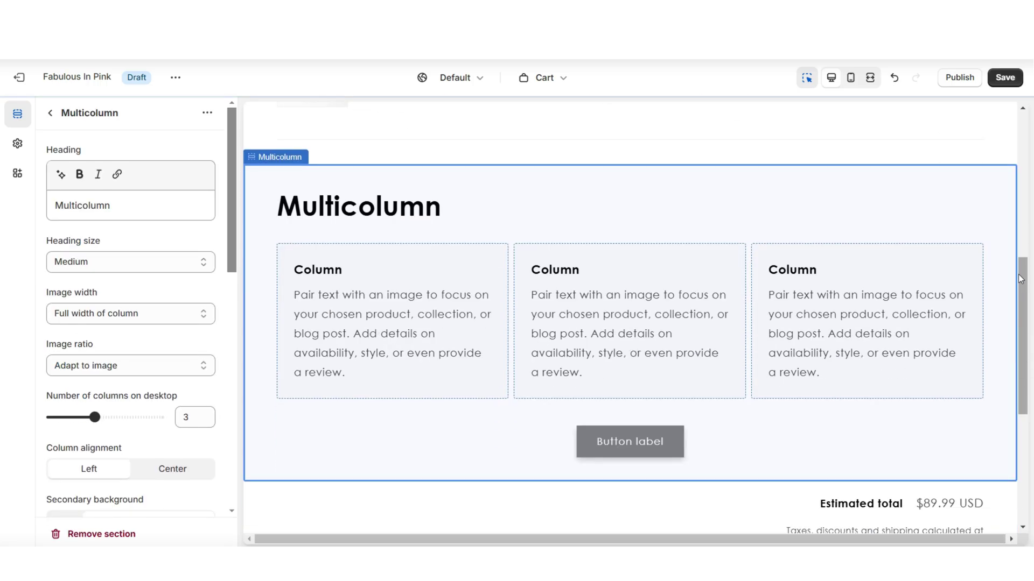
# Step: Clear the Multicolumn section's heading and its button label
pyautogui.doubleClick(99, 207)
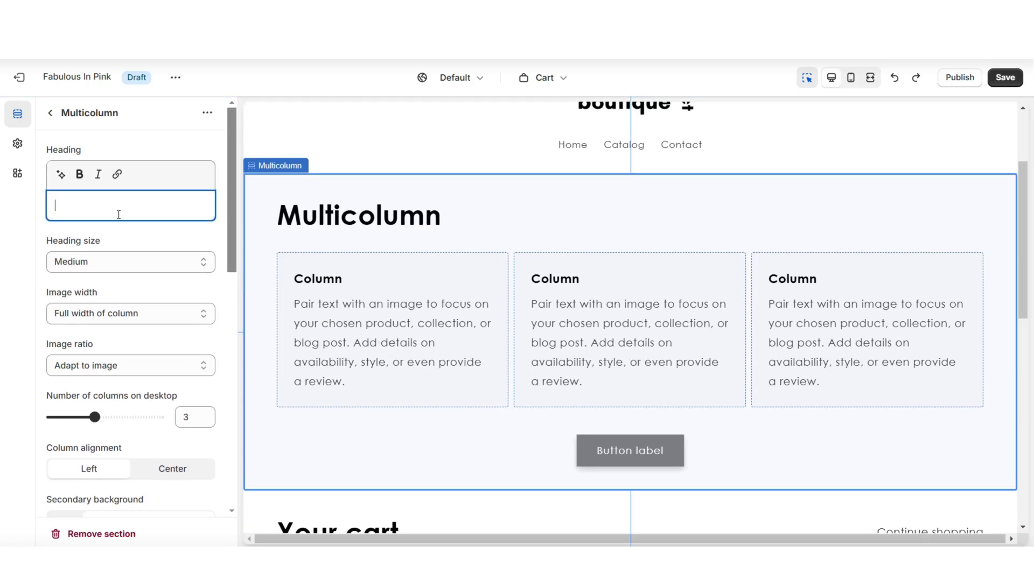
pyautogui.scroll(-5, 212, 240)
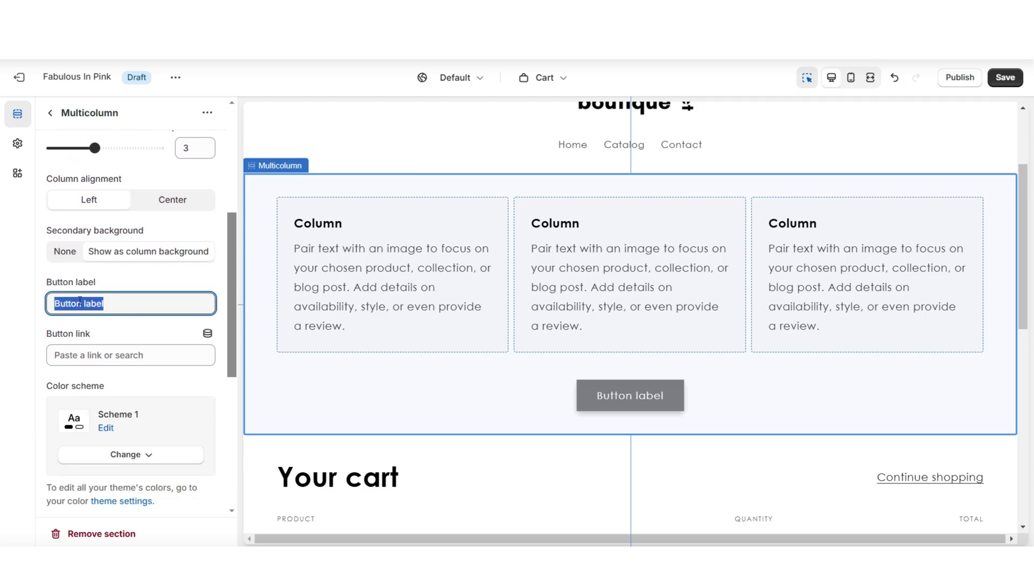
pyautogui.press('BackSpace')
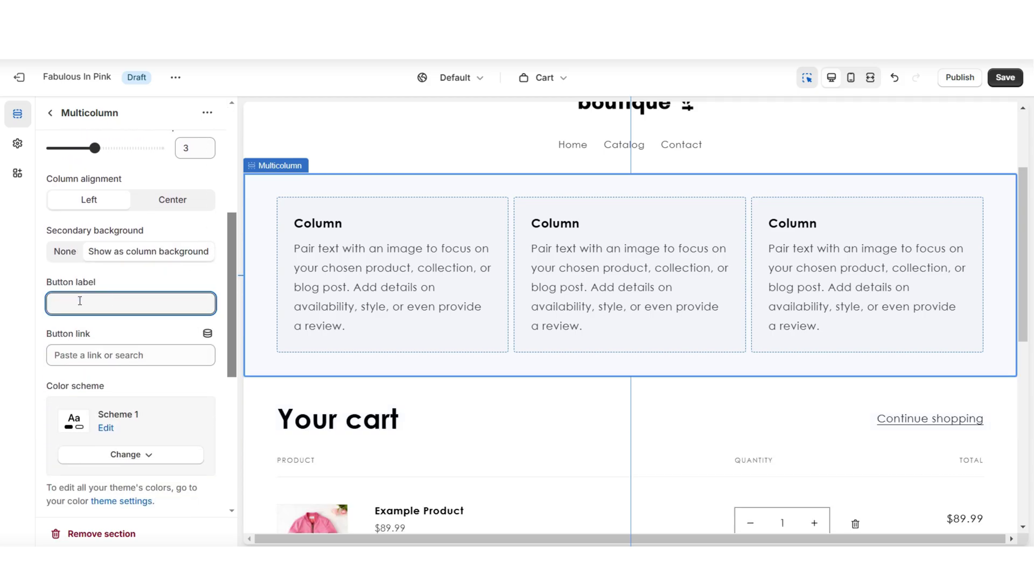
# Step: Set the Multicolumn section to 2 columns on desktop and remove the third column block
pyautogui.scroll(4, 79, 302)
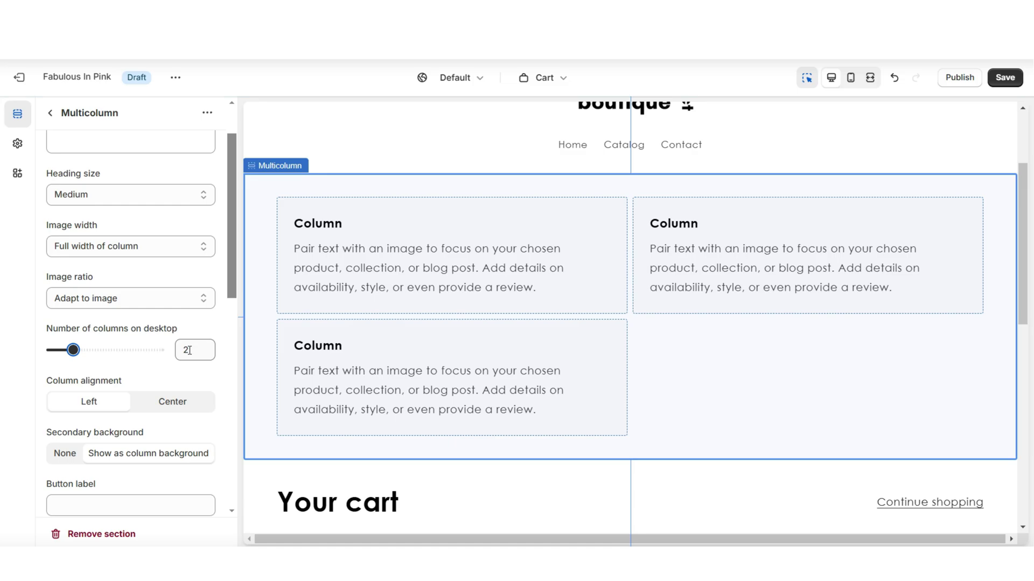
pyautogui.click(315, 416)
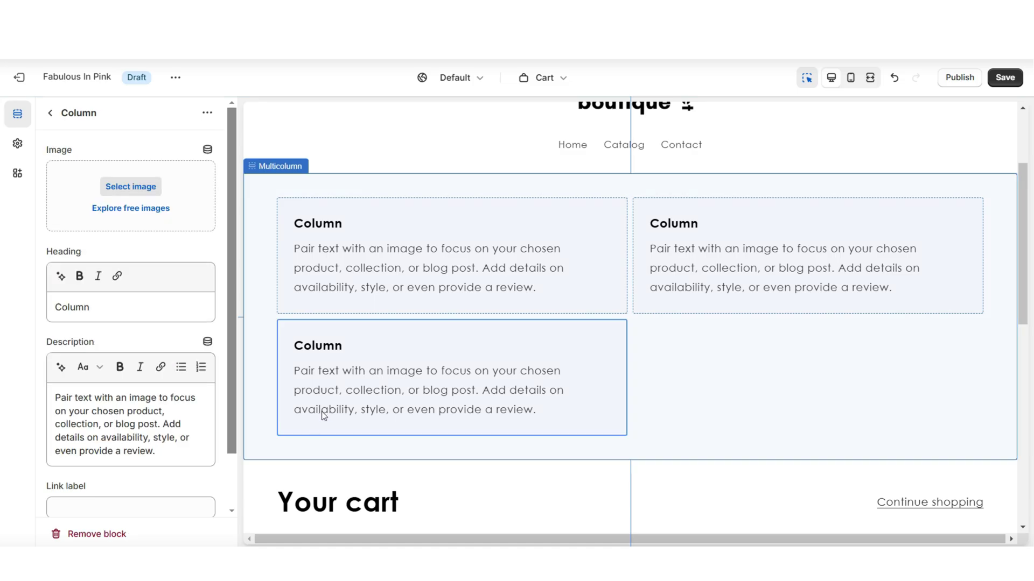
pyautogui.click(88, 534)
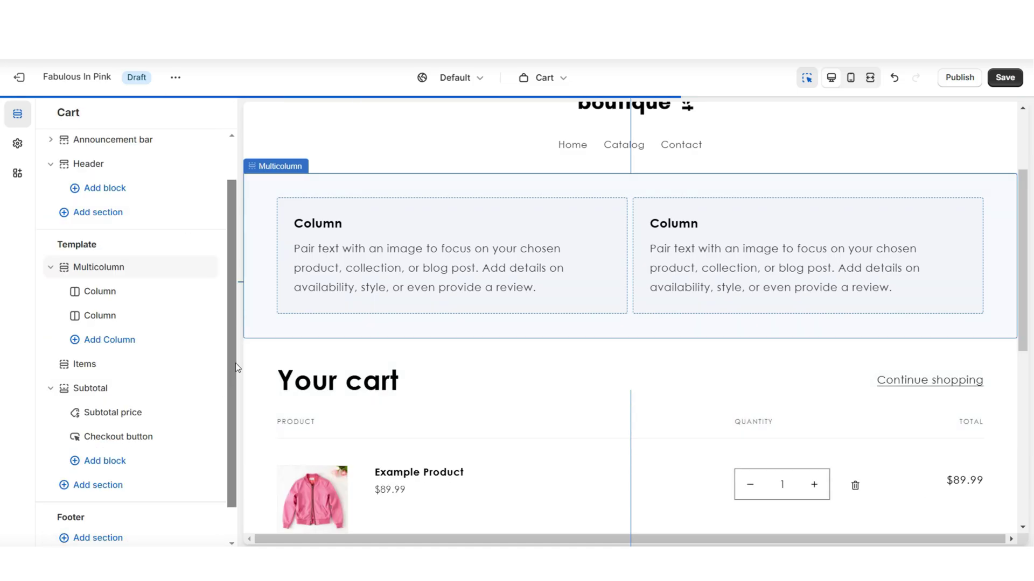
# Step: Set the first column's heading to "FREE Shipping | Limited Time Offer!" and the second's to "Buy 2 Get 1 Free | Automatic Discount"
pyautogui.click(261, 319)
pyautogui.click(459, 307)
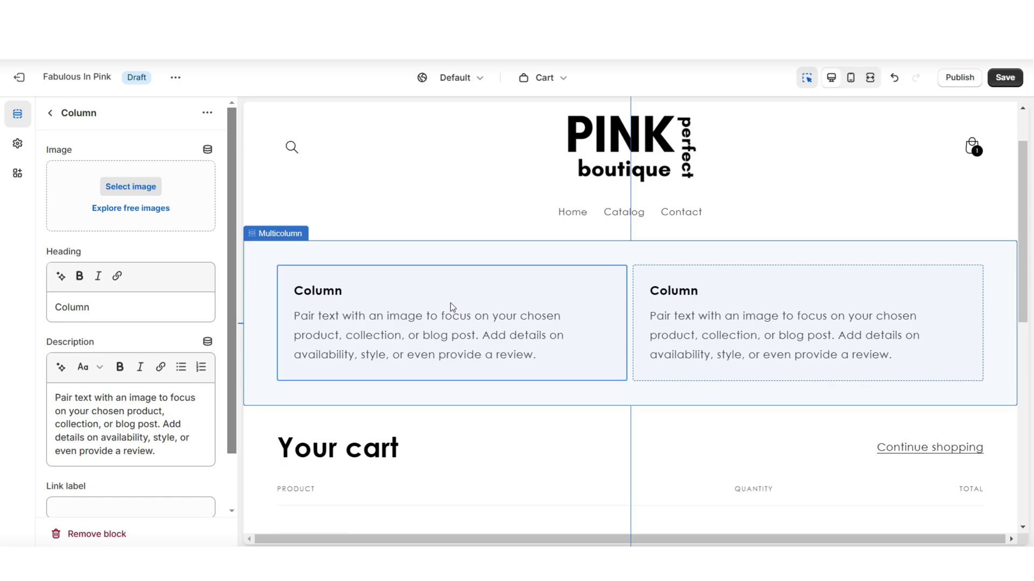
pyautogui.rightClick(85, 307)
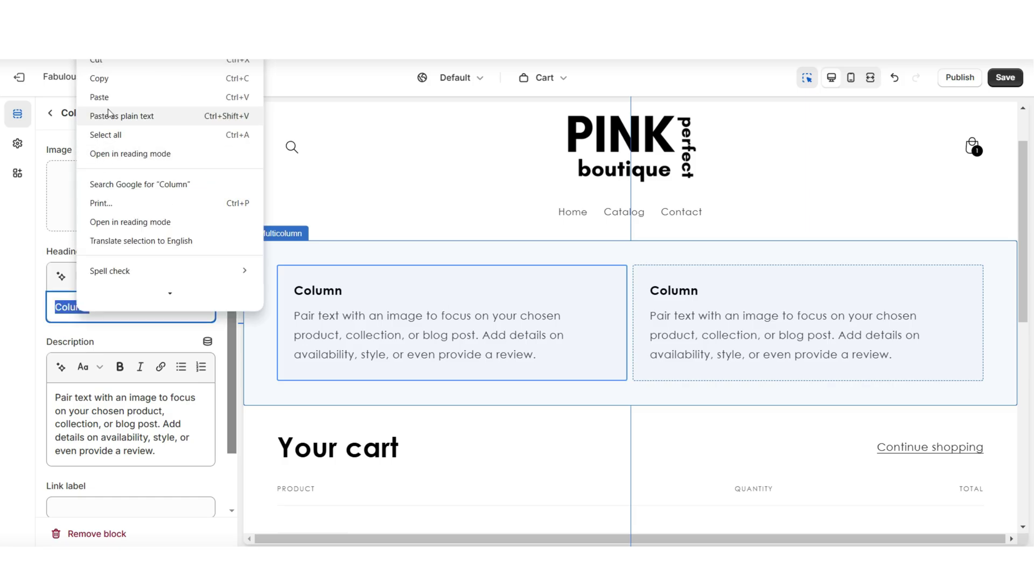
pyautogui.click(120, 113)
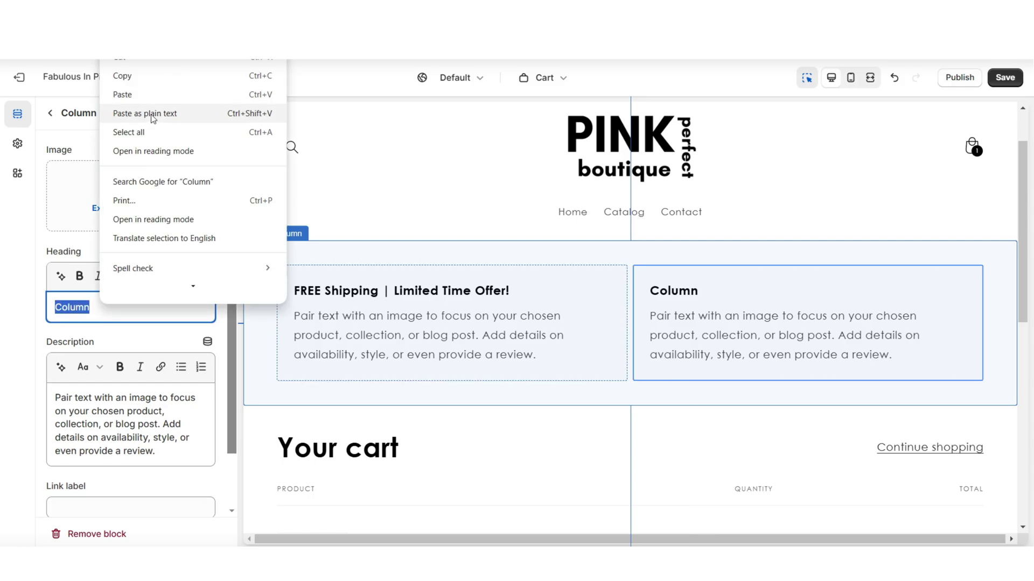
pyautogui.click(120, 111)
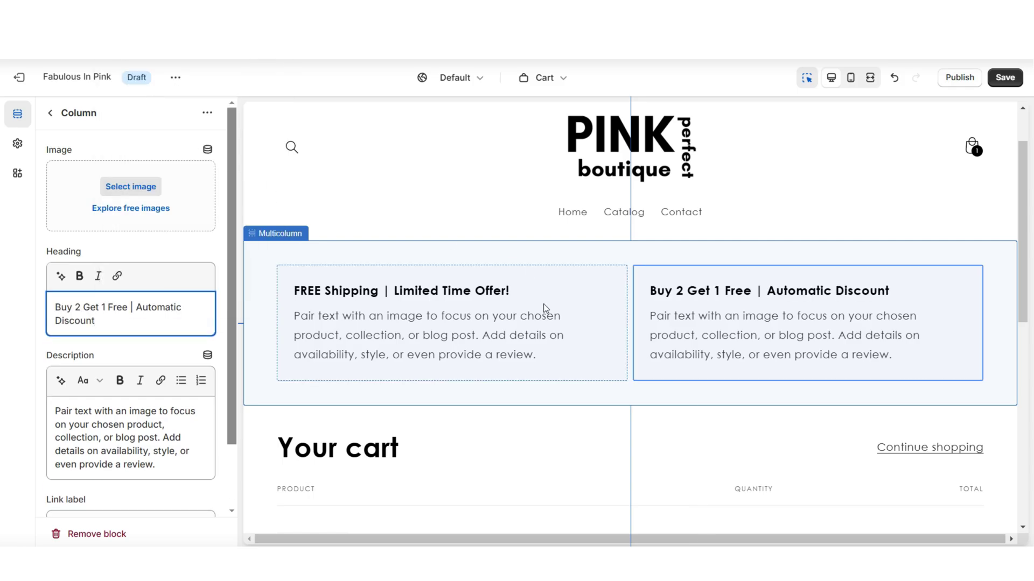
# Step: Set the column descriptions to "Free shipping on all orders over $35 USD" and "All order quantities 2 and up come with a free gift ♡"
pyautogui.scroll(-1, 86, 362)
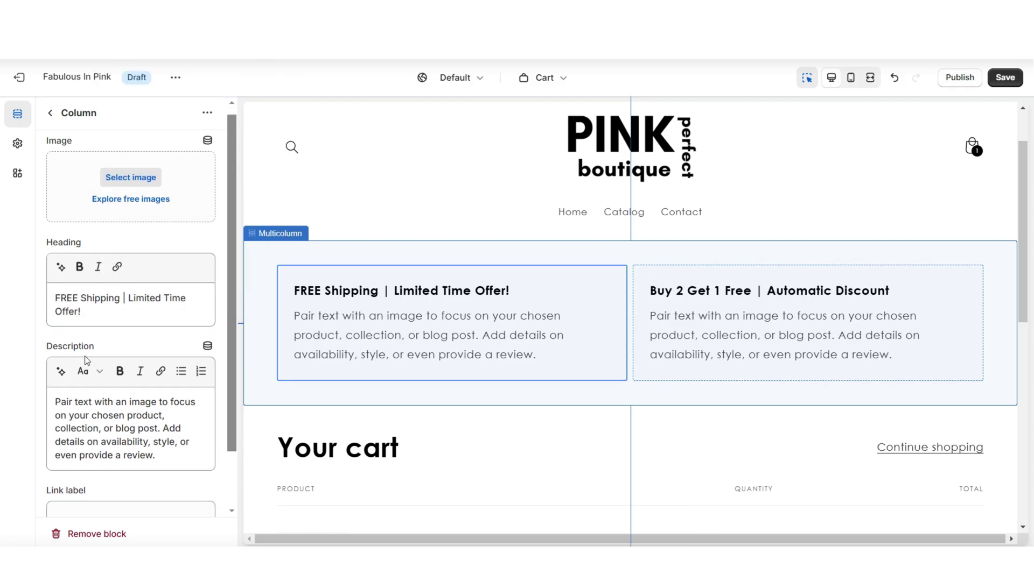
pyautogui.tripleClick(84, 379)
pyautogui.rightClick(131, 383)
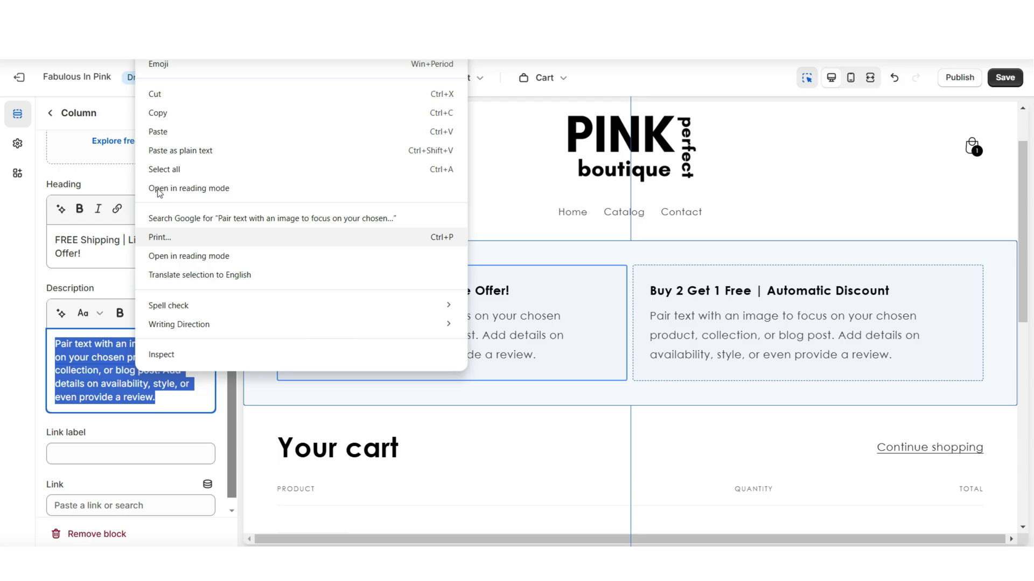
pyautogui.click(159, 132)
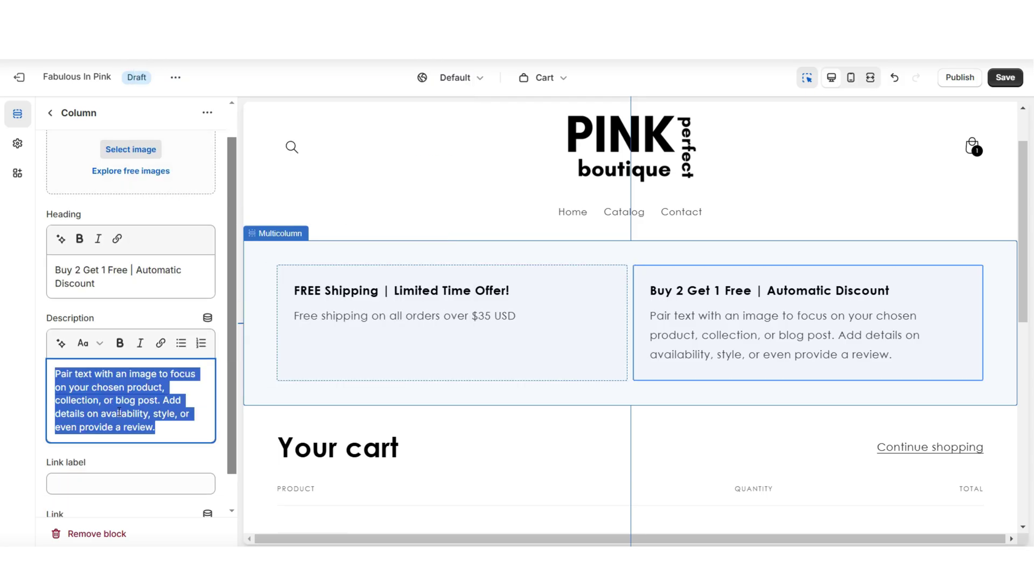
pyautogui.rightClick(120, 395)
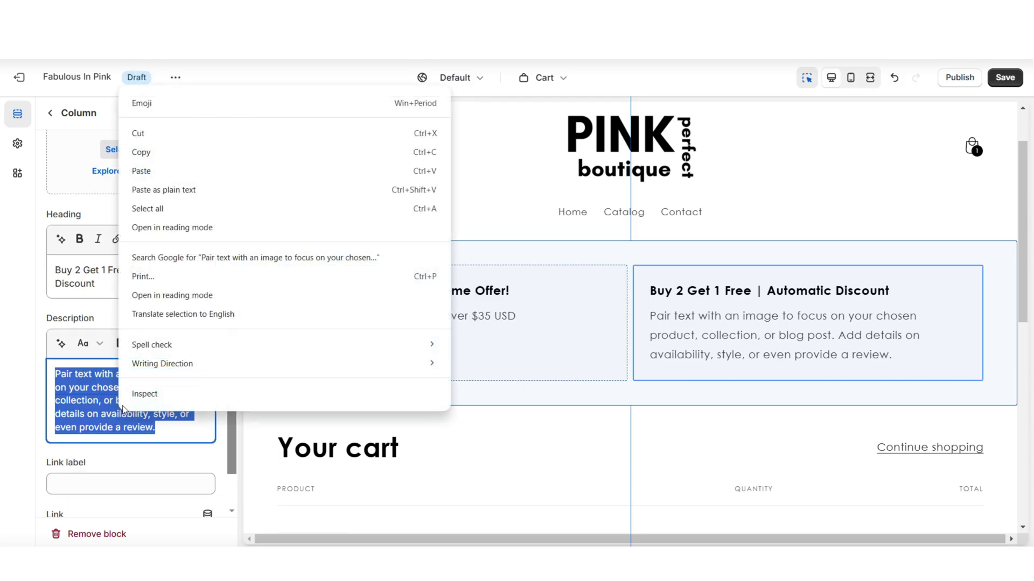
pyautogui.click(162, 173)
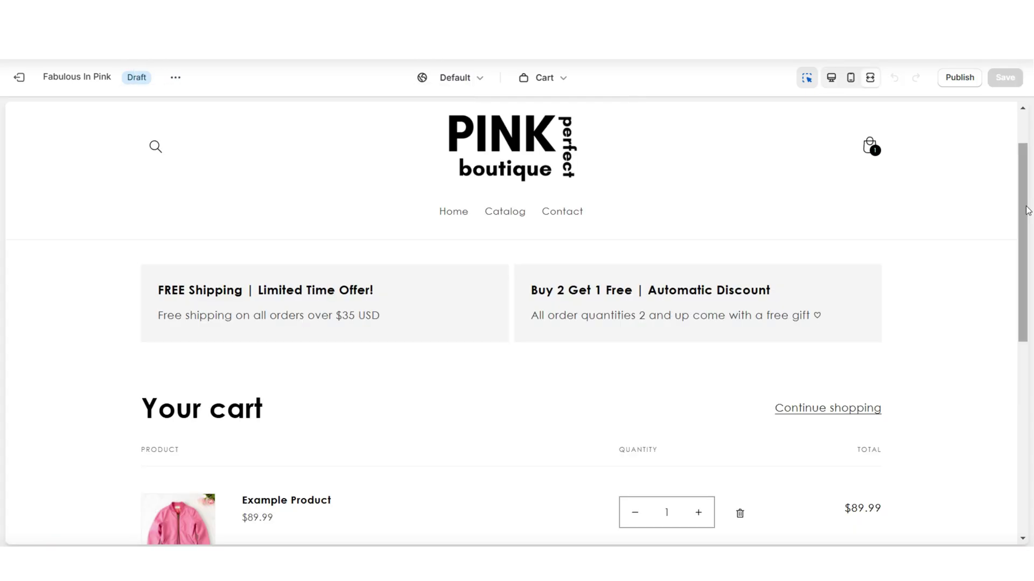
# Step: Review the cart page with its two promotional columns in full-screen and mobile previews
pyautogui.scroll(-1, 1027, 210)
pyautogui.scroll(-2, 1027, 209)
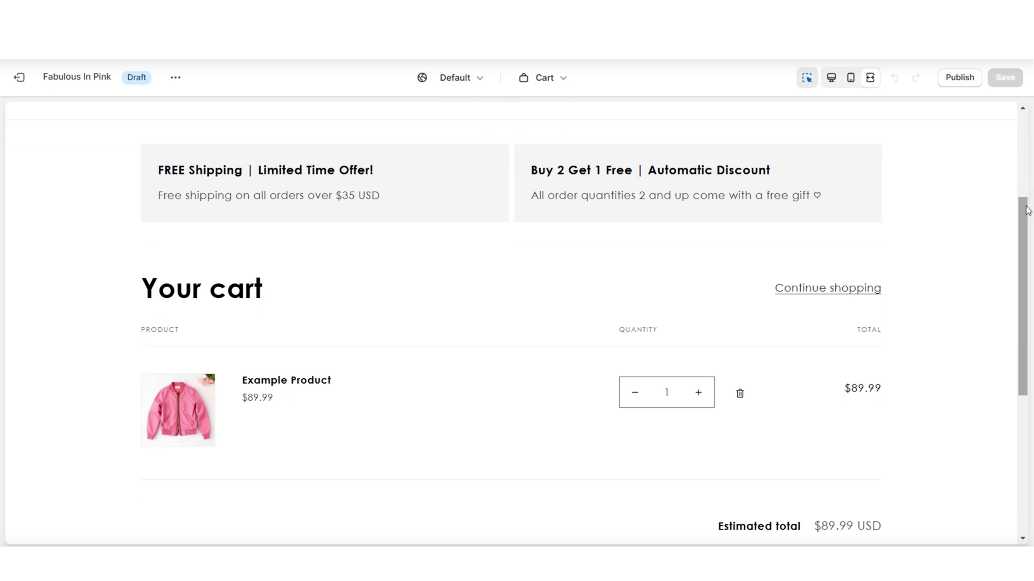
pyautogui.scroll(2, 1027, 210)
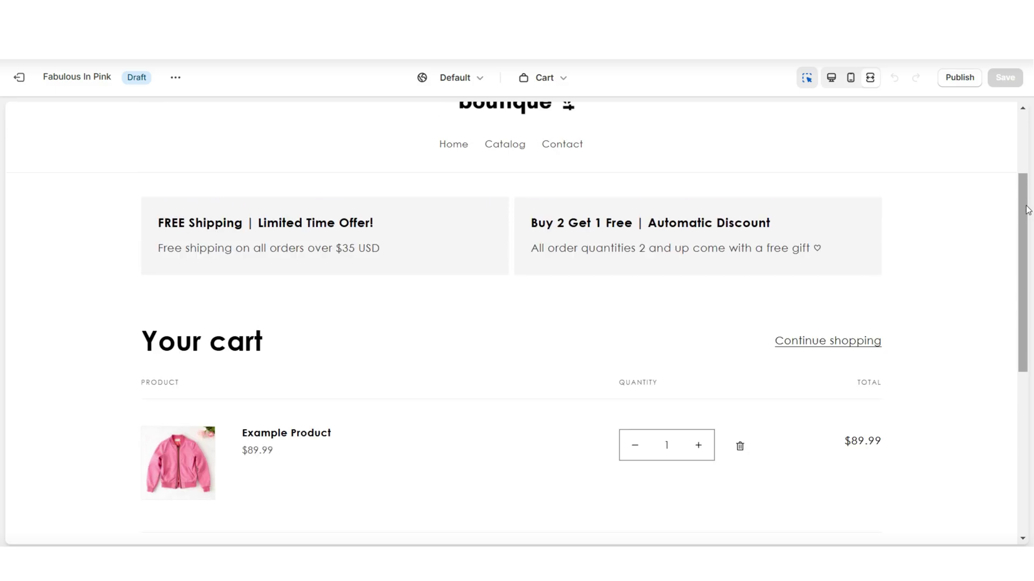
pyautogui.click(851, 78)
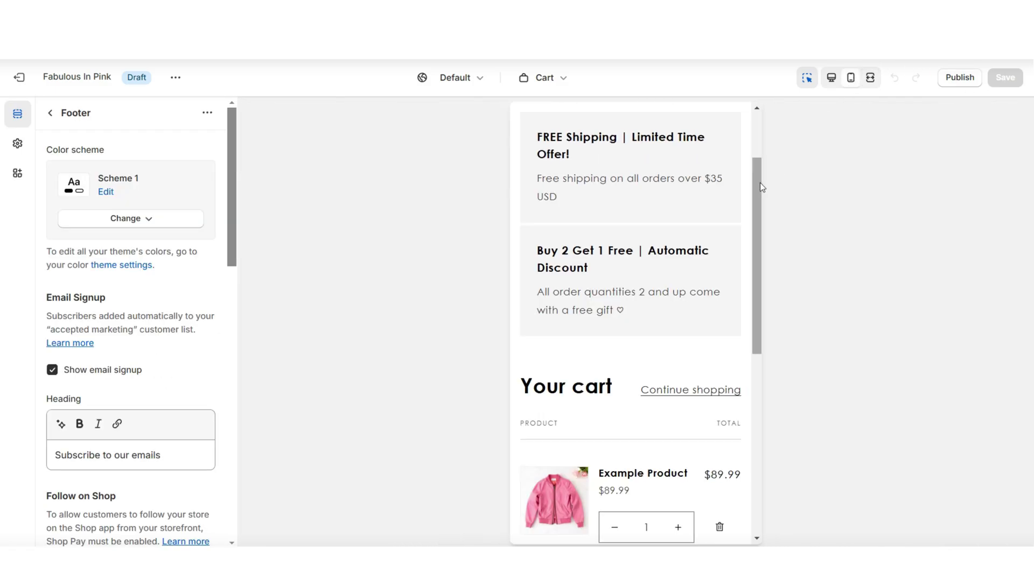
pyautogui.moveTo(760, 183); pyautogui.dragTo(764, 141)
pyautogui.click(870, 78)
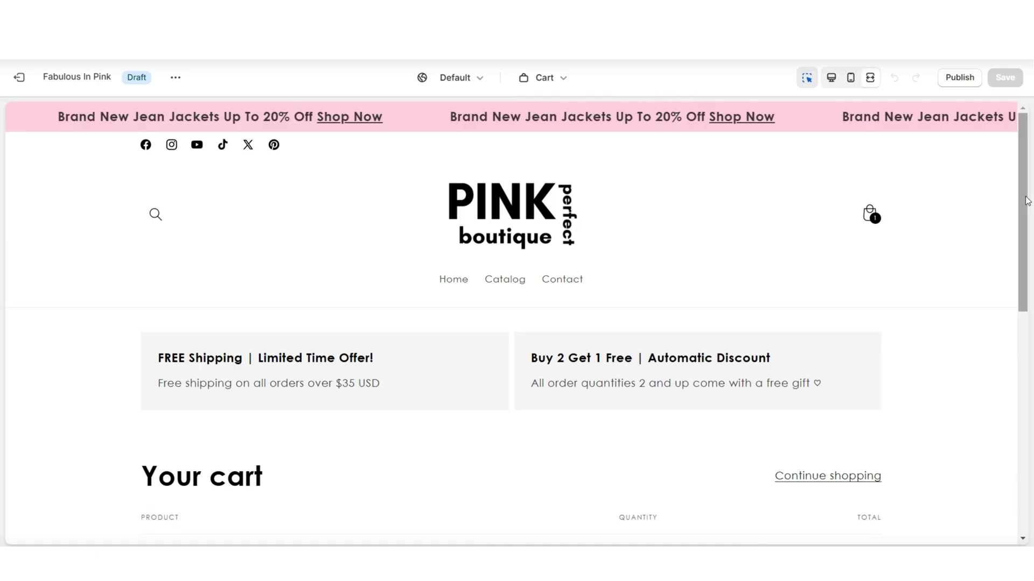
pyautogui.scroll(-1, 1027, 200)
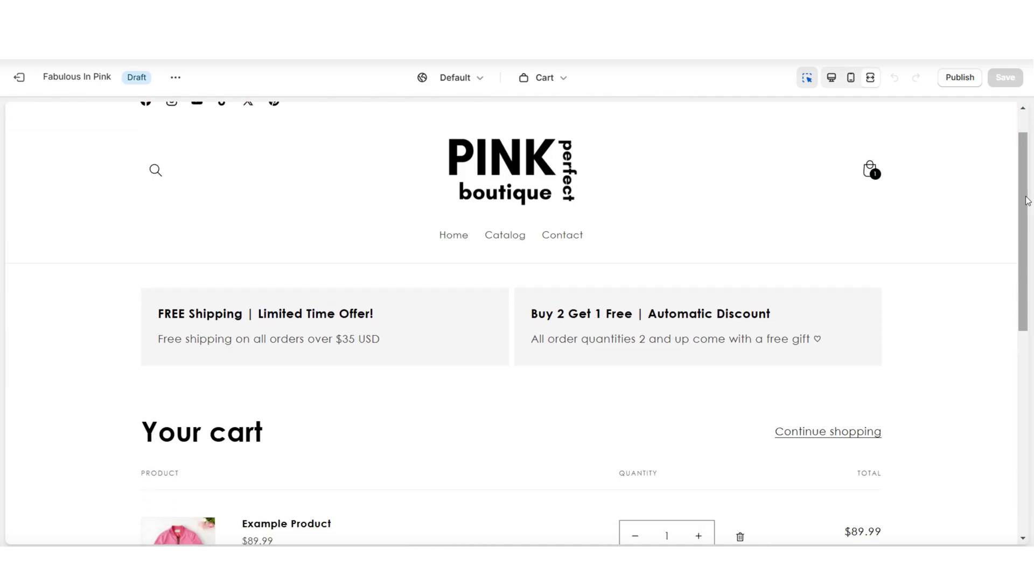
pyautogui.scroll(-1, 1027, 200)
pyautogui.scroll(-3, 1027, 201)
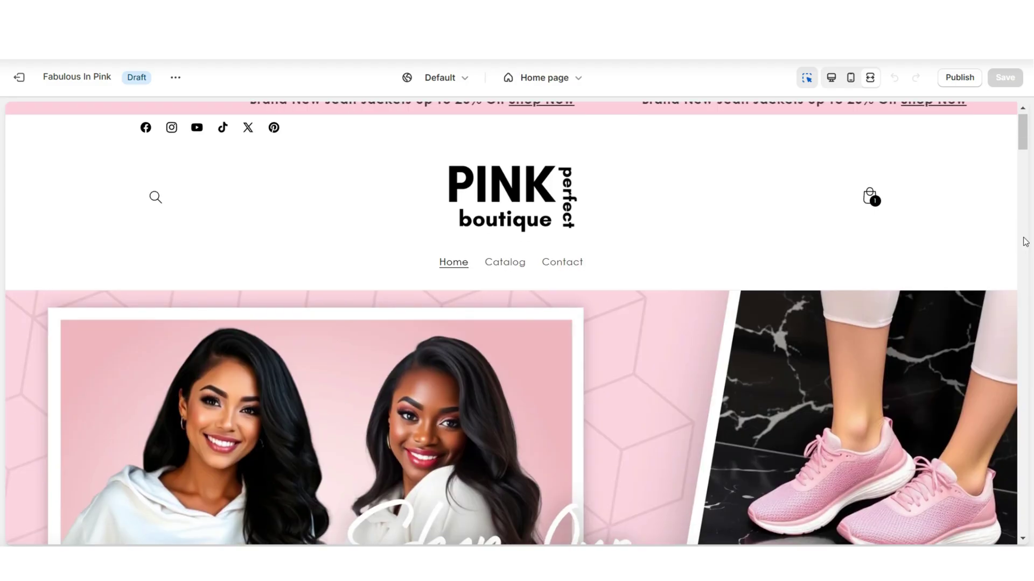
# Step: Look through the home page's slideshow, collections and About Us sections in the full-screen preview
pyautogui.scroll(-5, 1022, 240)
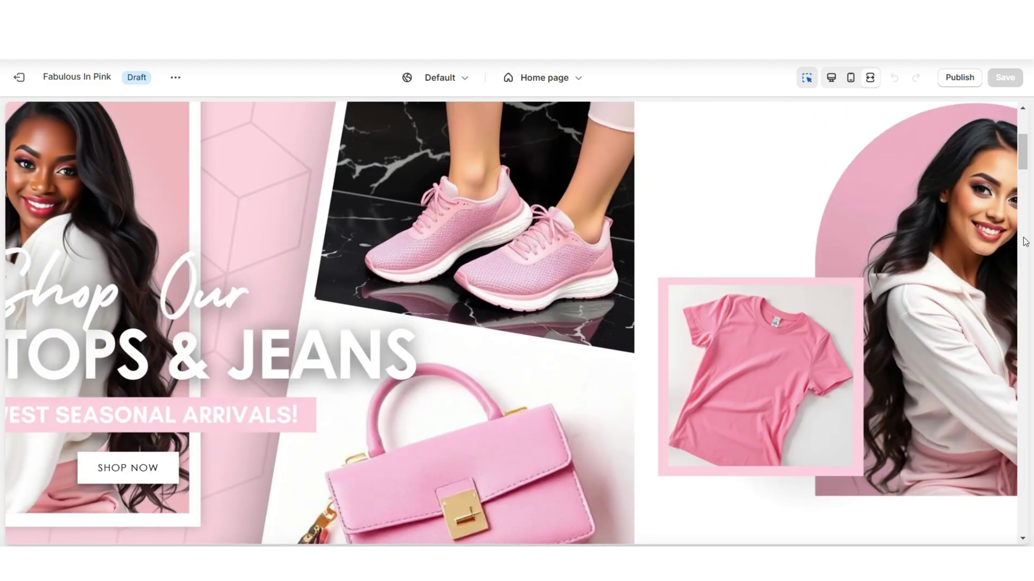
pyautogui.scroll(-10, 1024, 242)
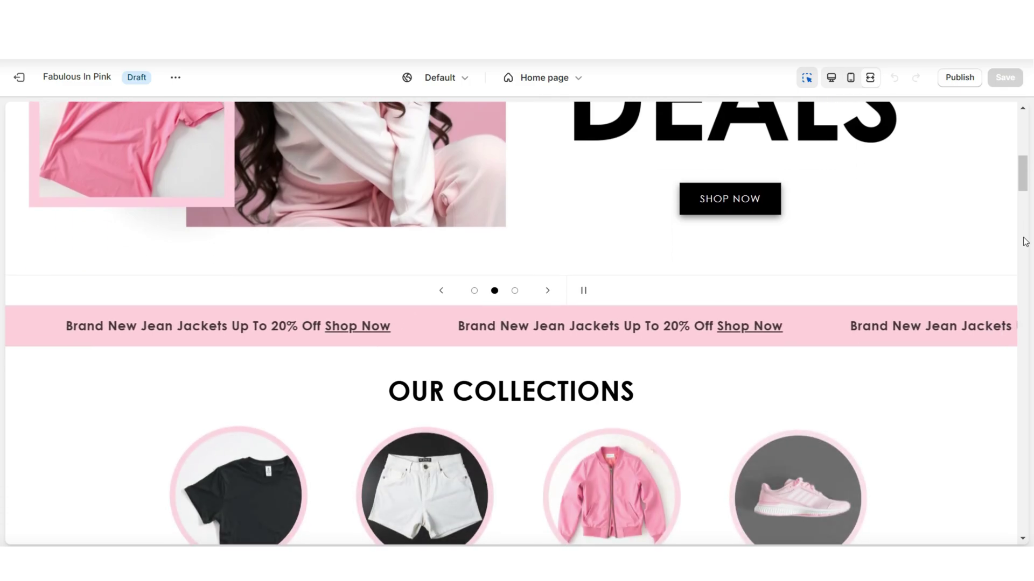
pyautogui.scroll(-12, 1025, 241)
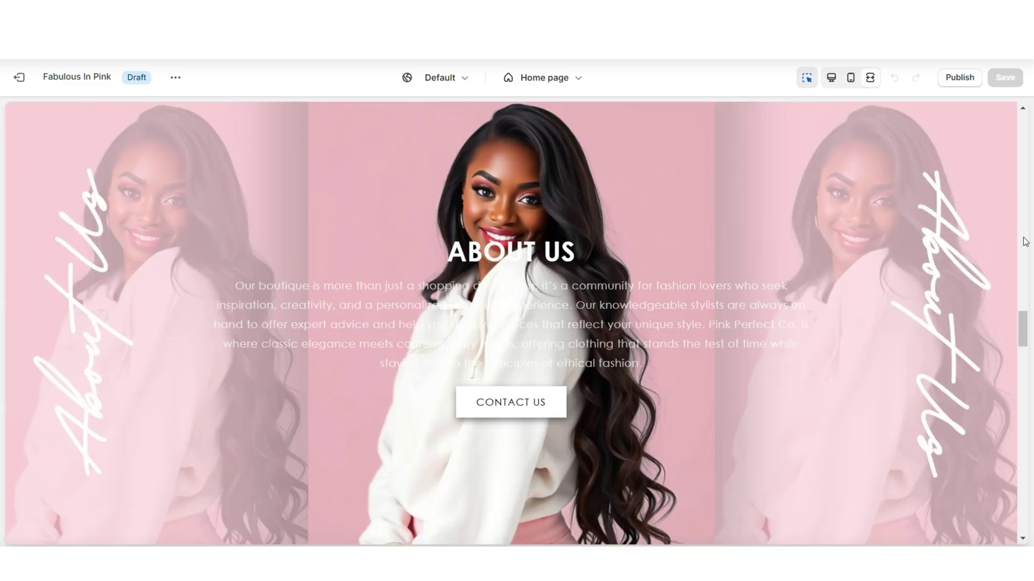
# Step: Change the color scheme of the cart page's Multicolumn section to Scheme 7
pyautogui.scroll(-10, 1024, 241)
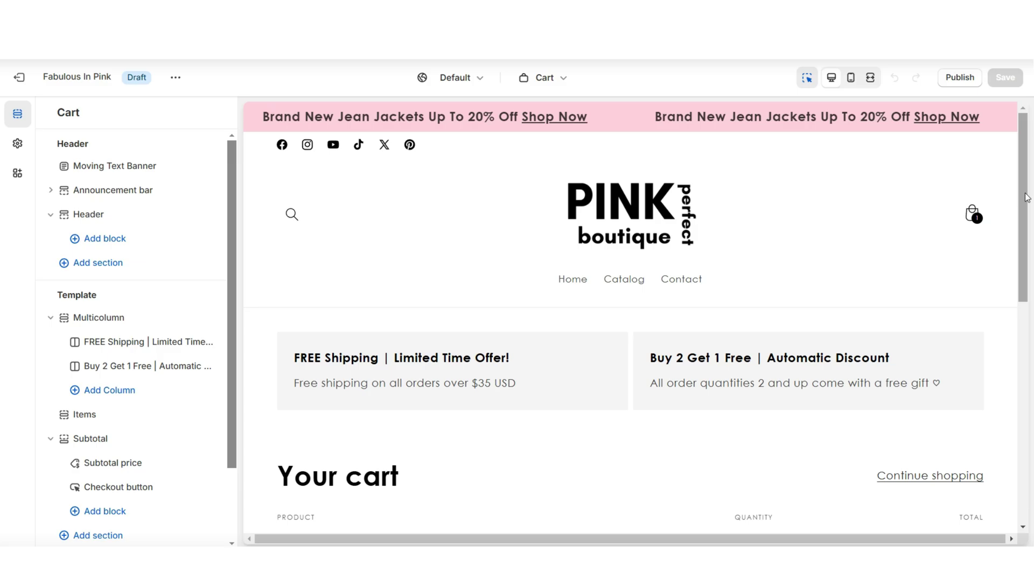
pyautogui.scroll(-3, 1024, 215)
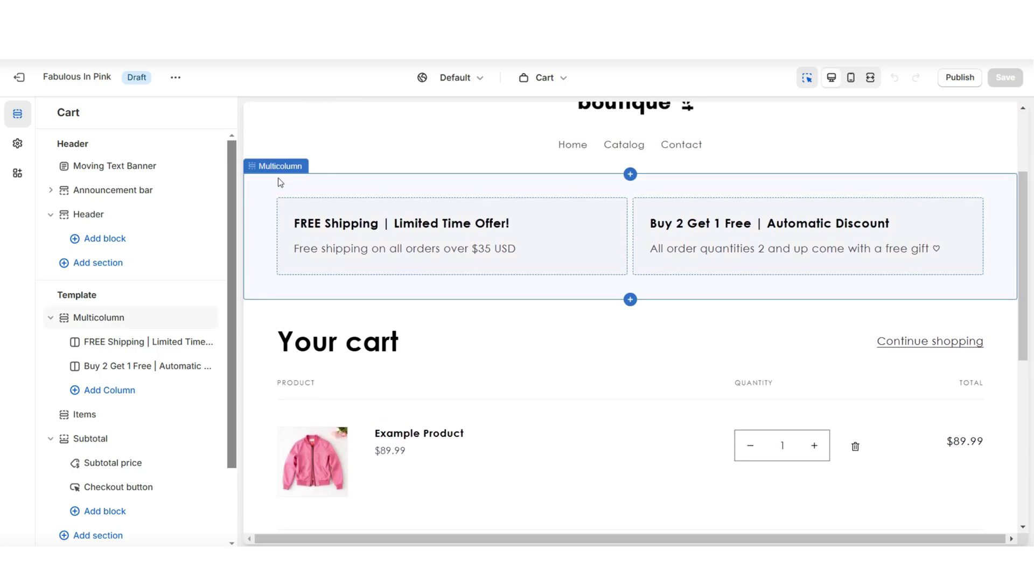
pyautogui.click(275, 188)
pyautogui.scroll(-5, 215, 334)
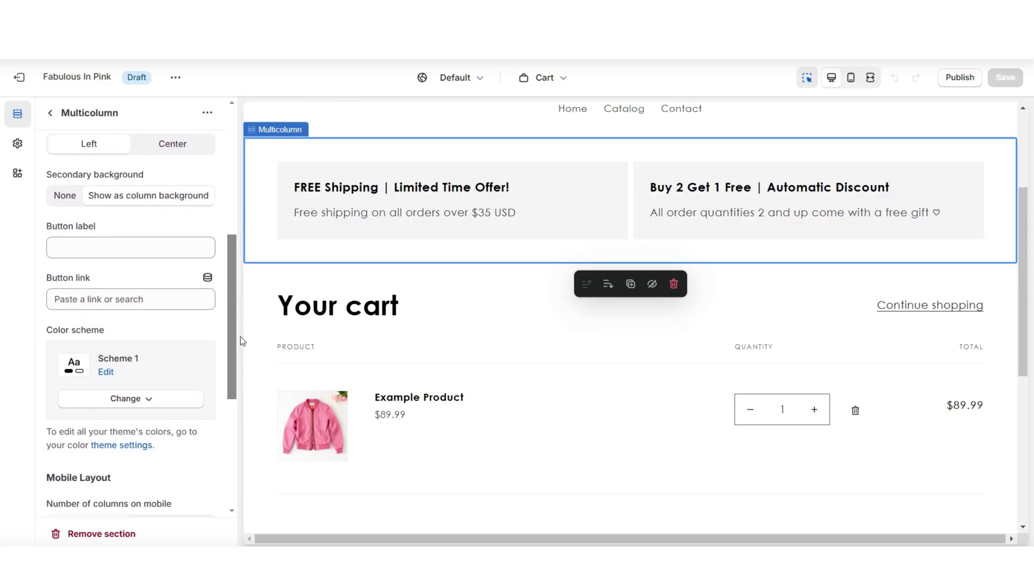
pyautogui.scroll(-2, 236, 337)
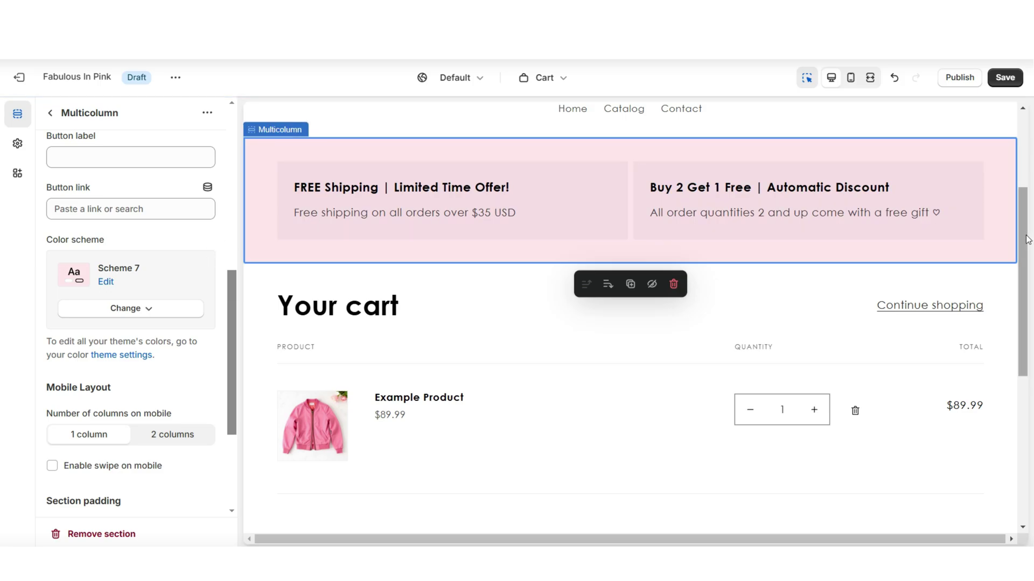
# Step: Apply color scheme Scheme 7 to the Items section of the cart page
pyautogui.moveTo(1023, 240); pyautogui.dragTo(1022, 276)
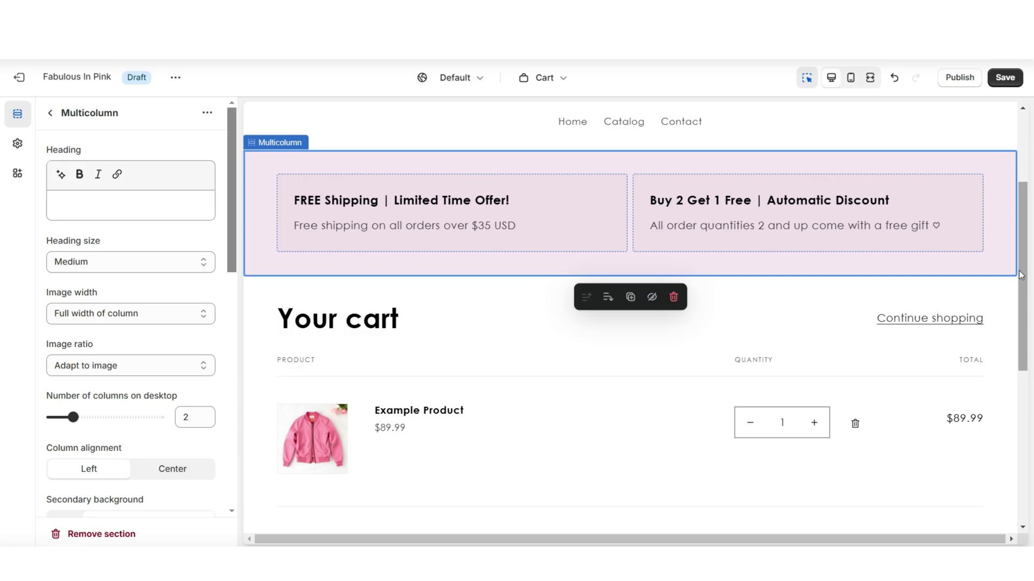
pyautogui.scroll(-3, 996, 214)
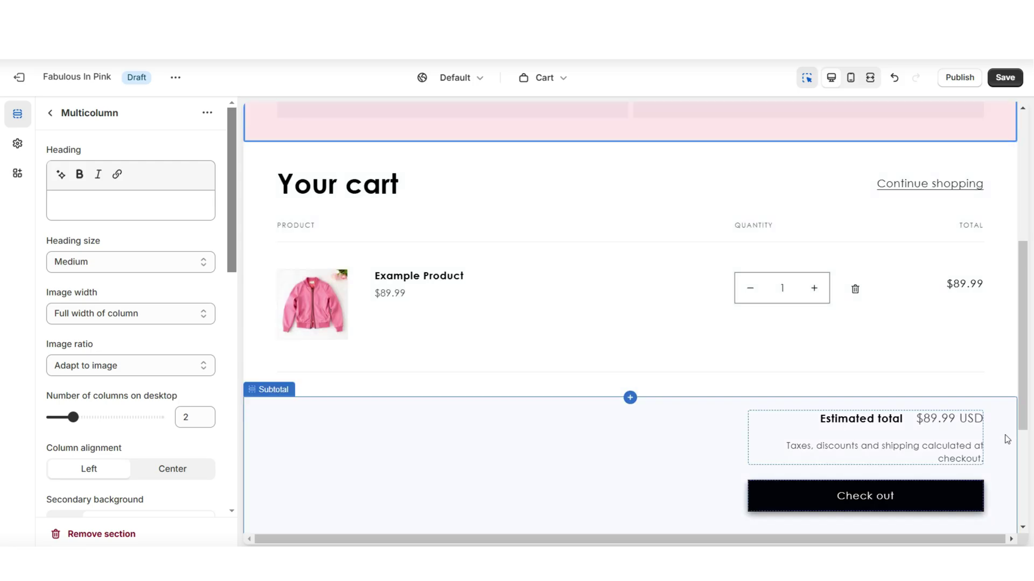
pyautogui.click(552, 214)
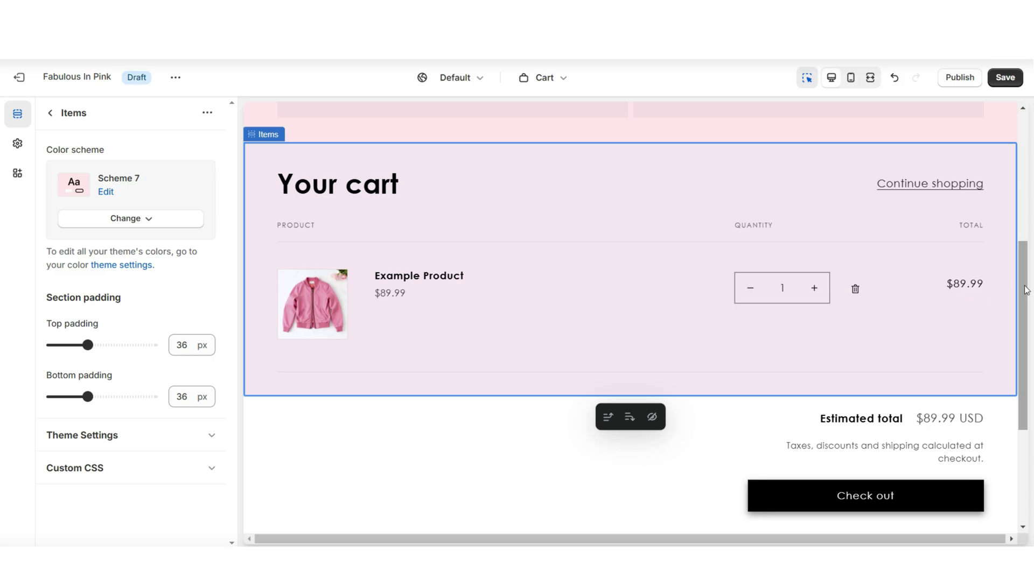
pyautogui.scroll(-1, 1023, 302)
# Step: Set the Subtotal section's color scheme to Scheme 7
pyautogui.click(1005, 389)
pyautogui.scroll(-2, 1004, 377)
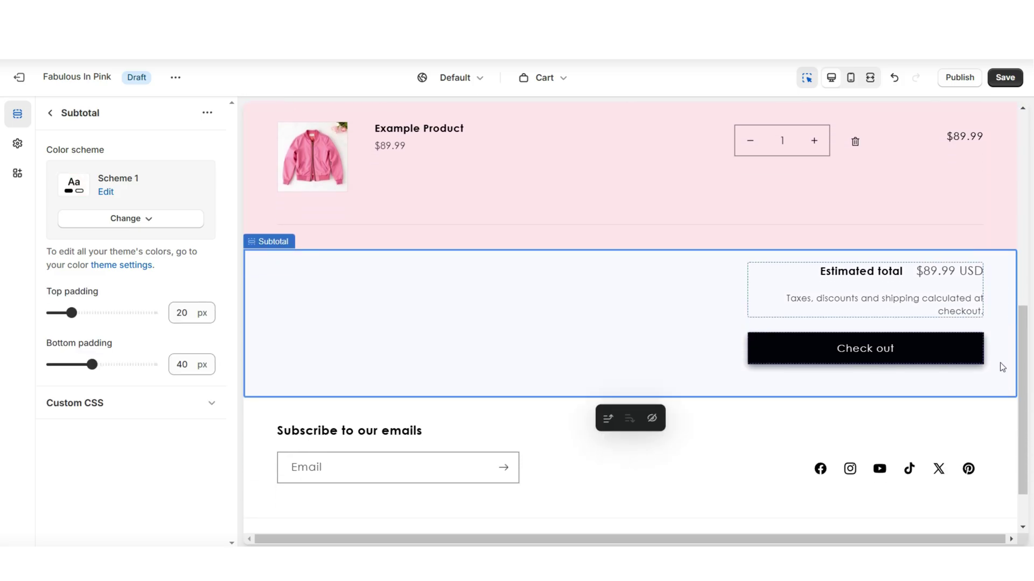
pyautogui.scroll(1, 915, 377)
pyautogui.click(155, 459)
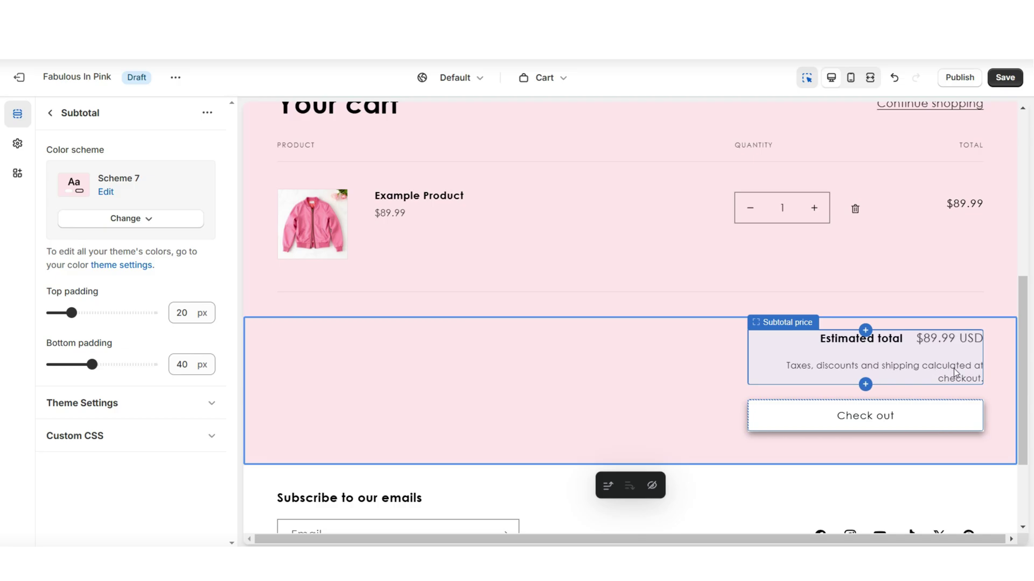
# Step: Save the color changes and review the whole cart page in the full-screen preview
pyautogui.click(870, 77)
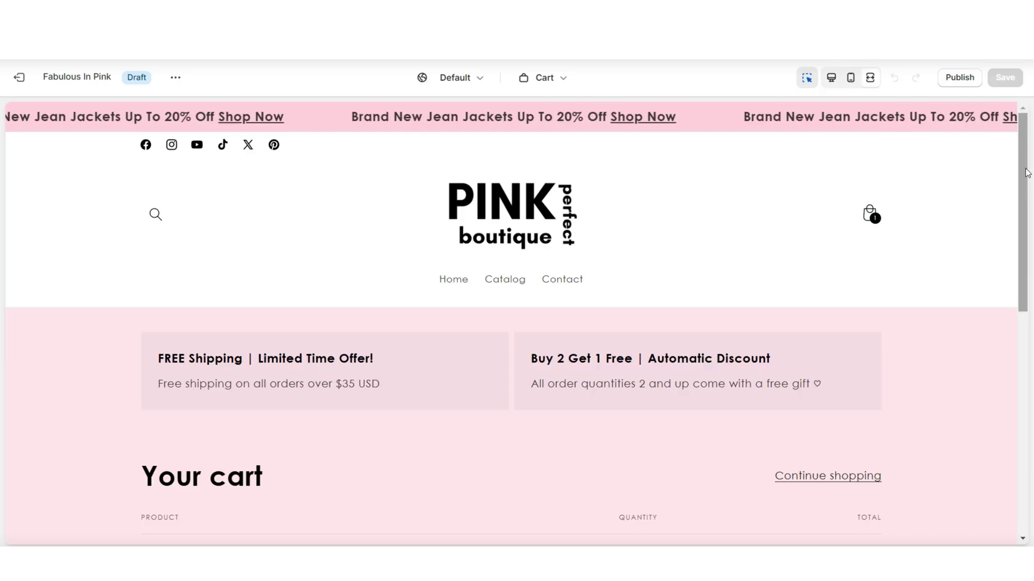
pyautogui.scroll(-1, 1027, 173)
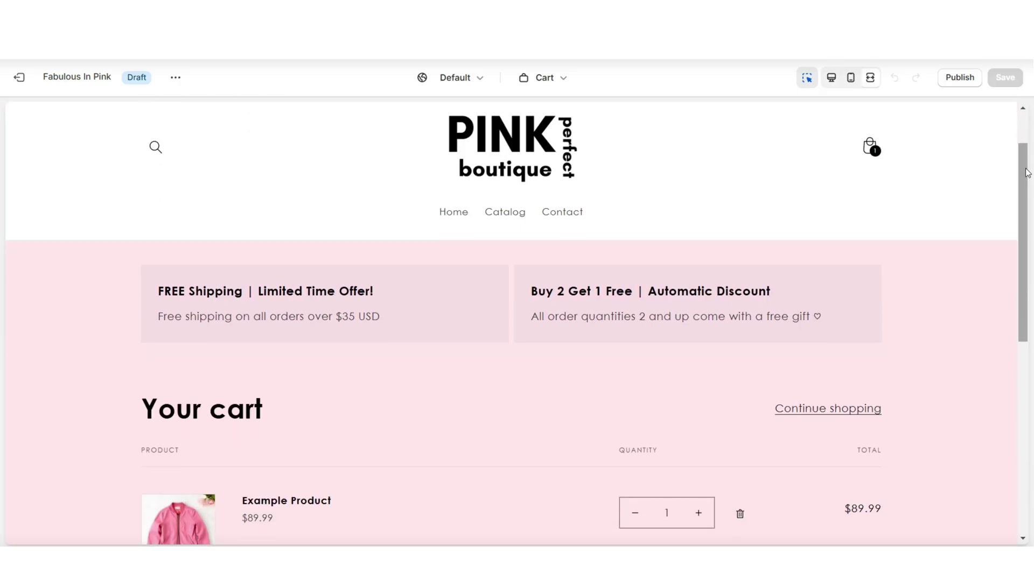
pyautogui.scroll(-4, 1027, 173)
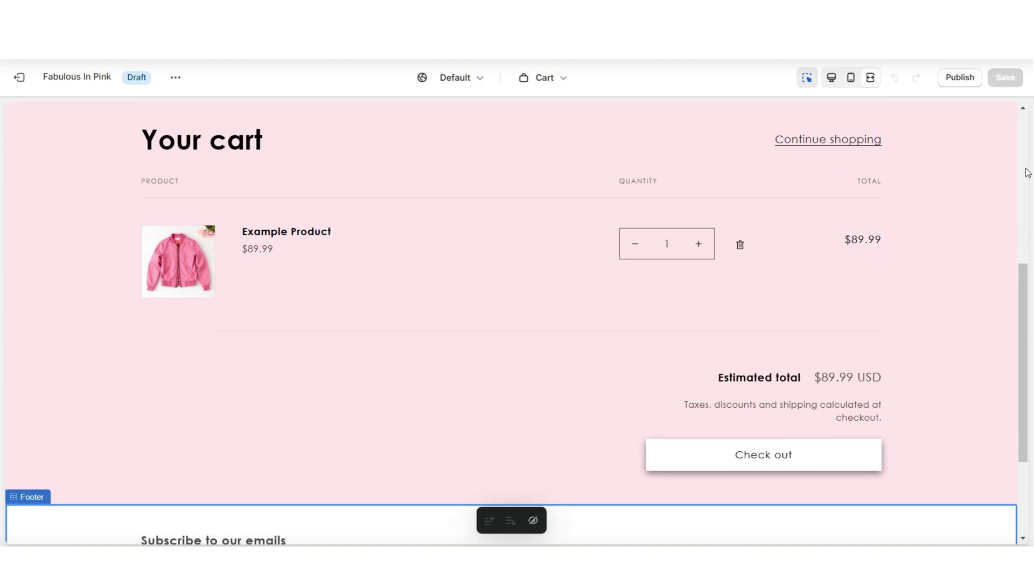
pyautogui.scroll(5, 1027, 172)
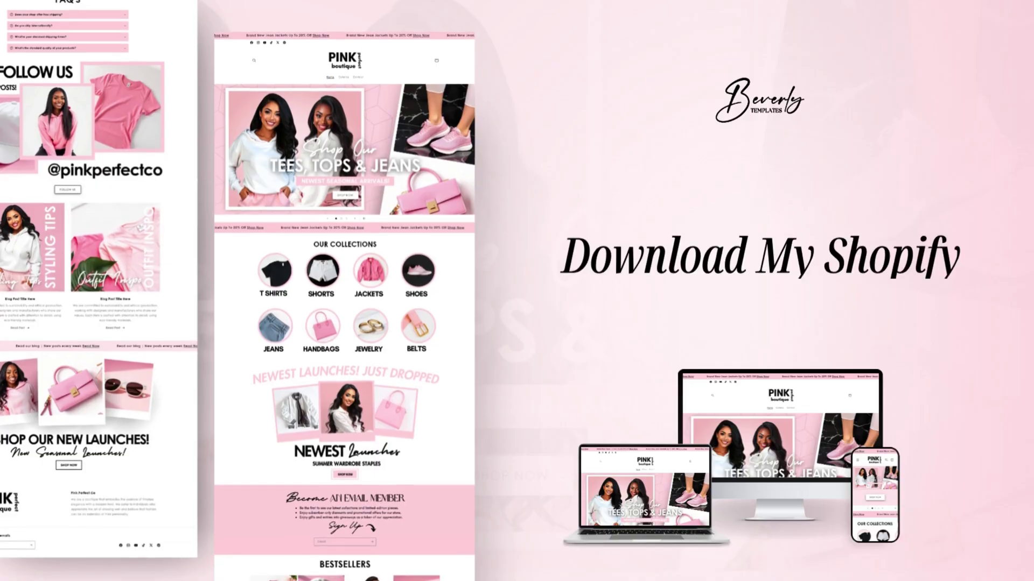
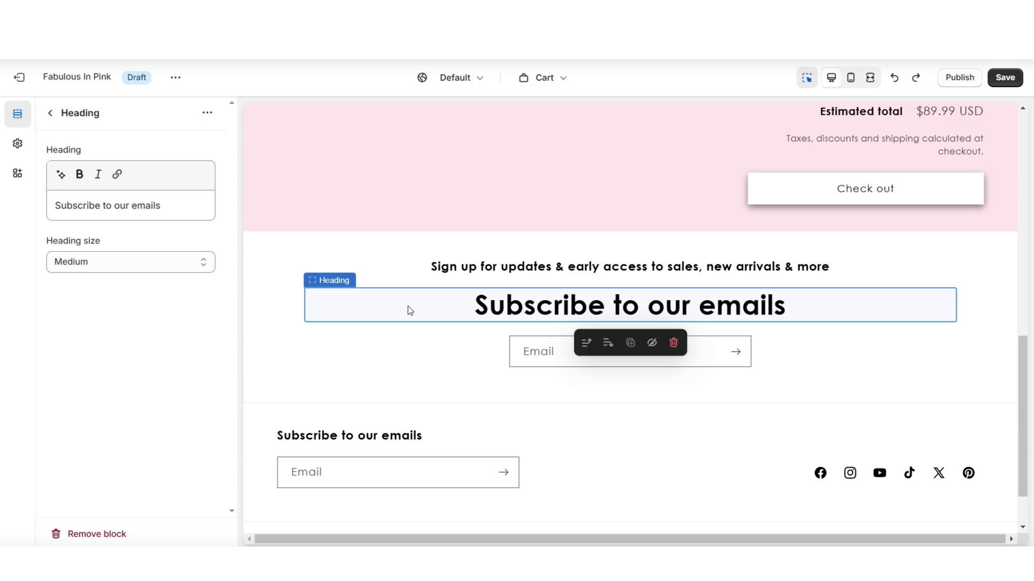
# Step: Replace the Email signup heading with "♥ SUBSCRIBE ♥" and set its heading size to Small
pyautogui.moveTo(171, 205); pyautogui.dragTo(49, 205)
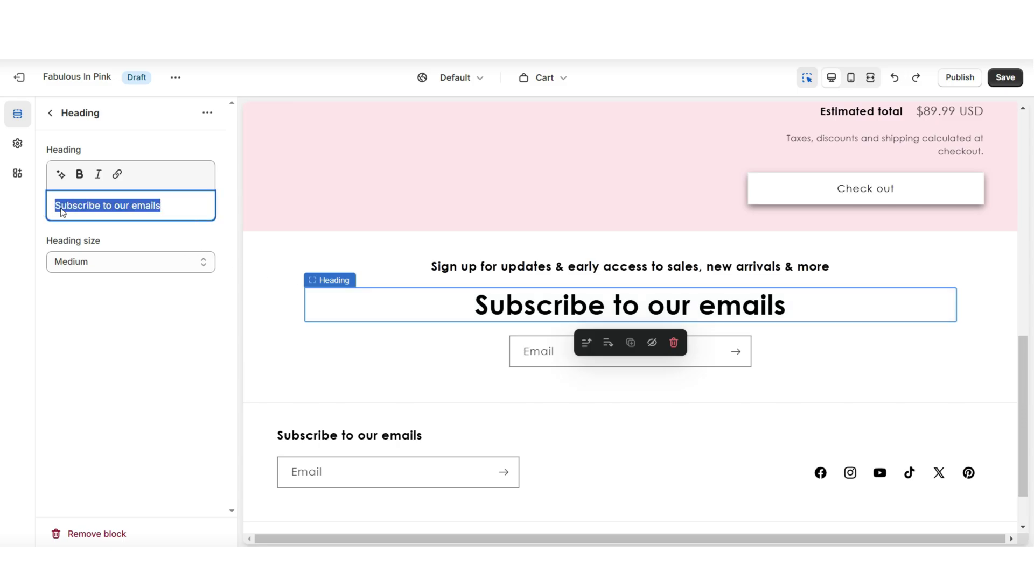
pyautogui.rightClick(62, 211)
pyautogui.click(89, 292)
pyautogui.click(102, 263)
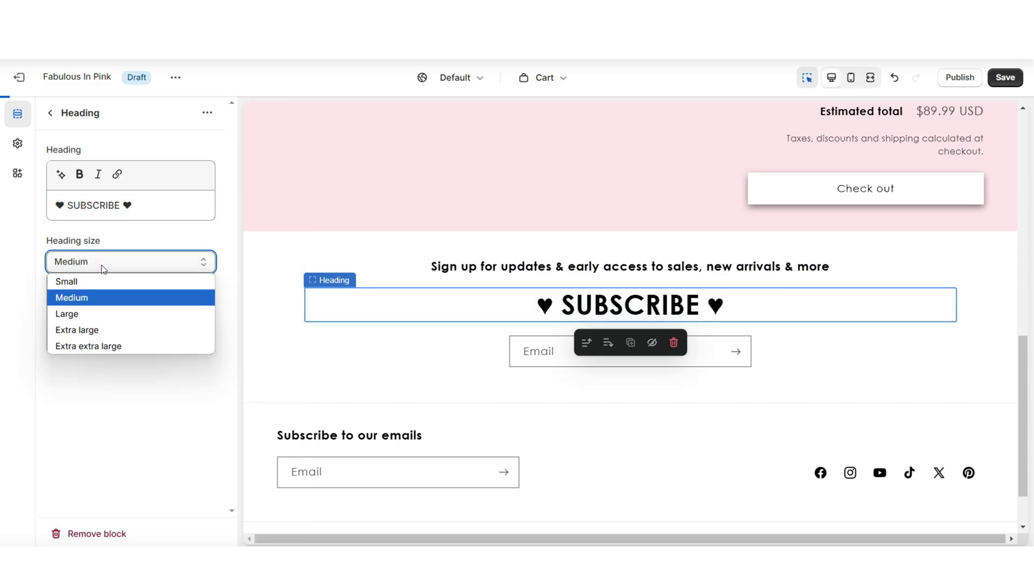
pyautogui.click(97, 282)
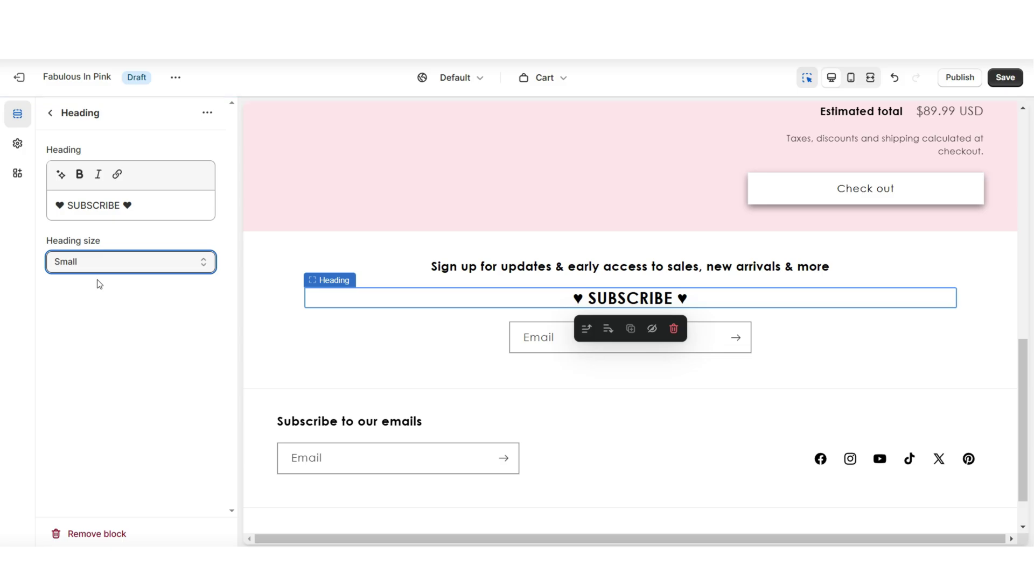
# Step: Apply color scheme Scheme 7 to the Email signup section and check it in the full-screen preview
pyautogui.click(970, 285)
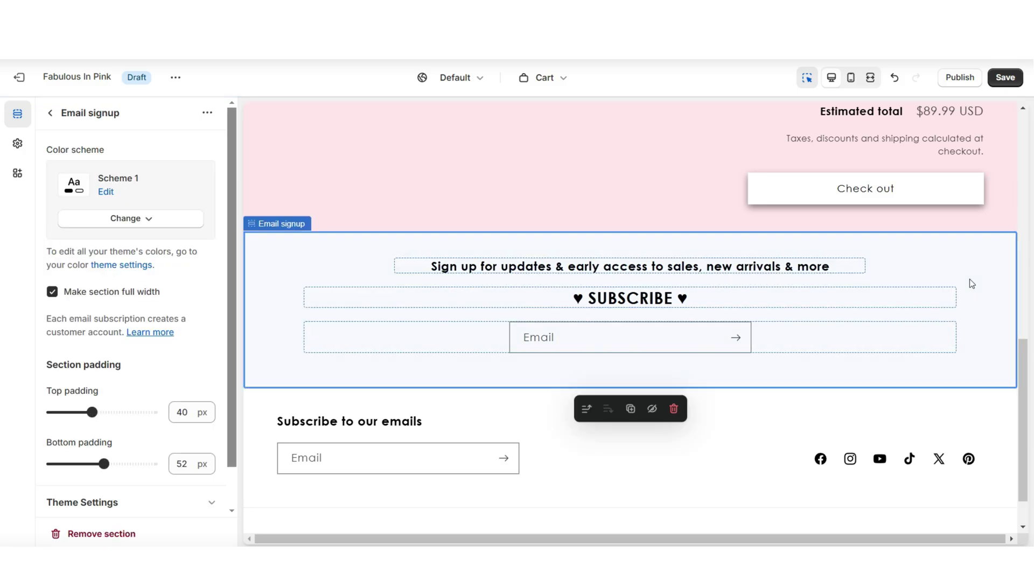
pyautogui.click(870, 78)
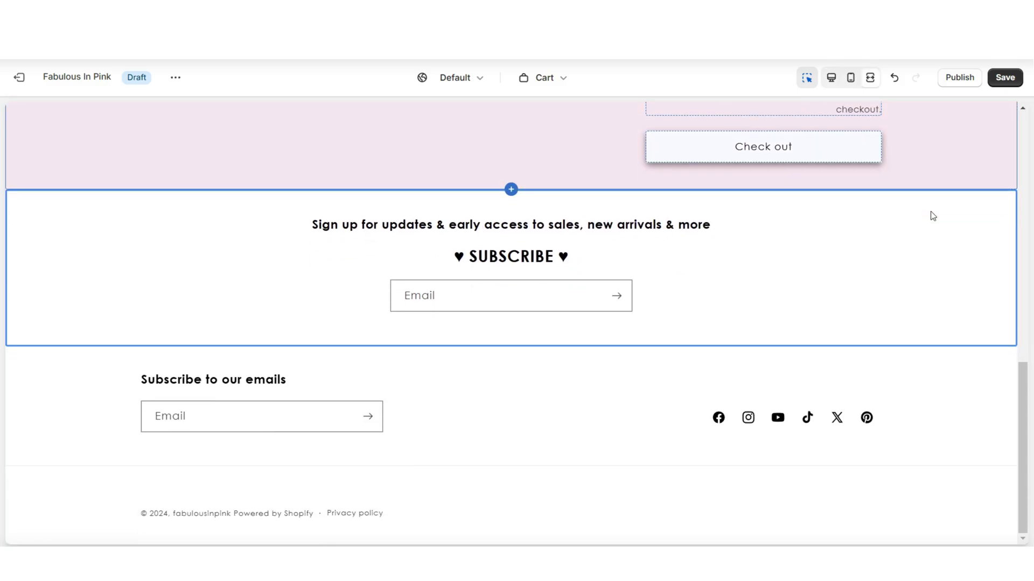
pyautogui.click(870, 78)
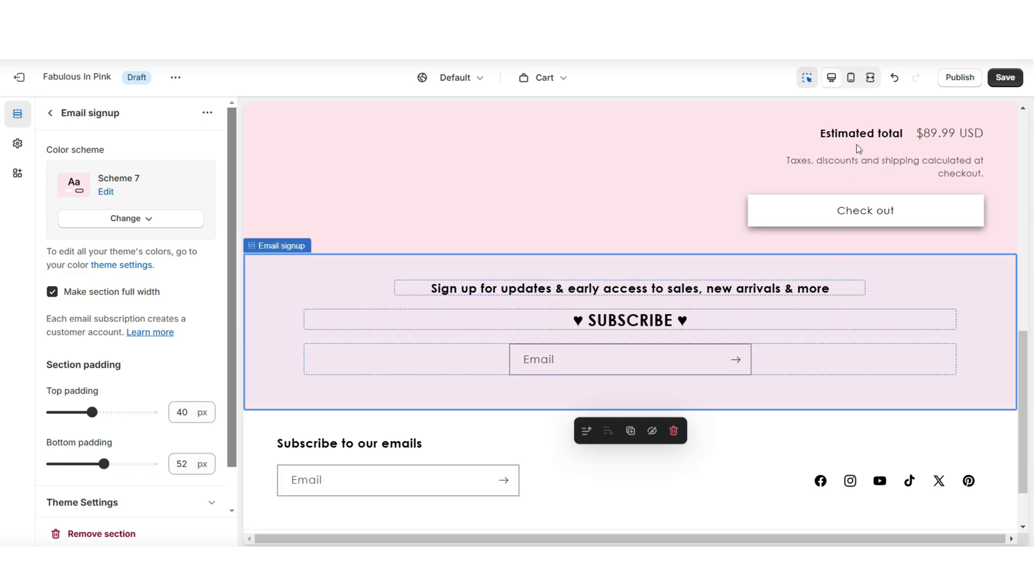
pyautogui.click(870, 78)
pyautogui.scroll(2, 1025, 346)
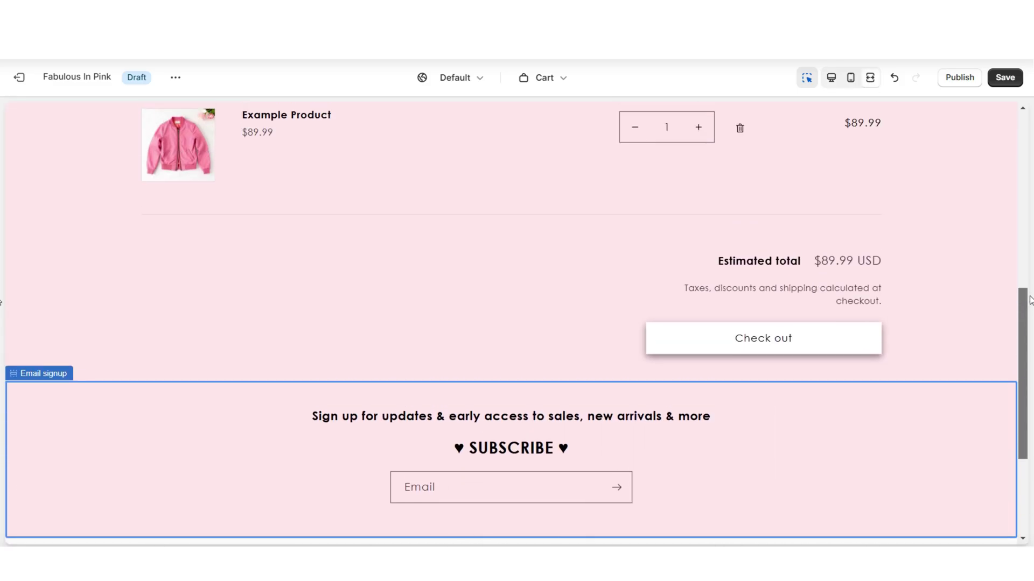
pyautogui.click(288, 331)
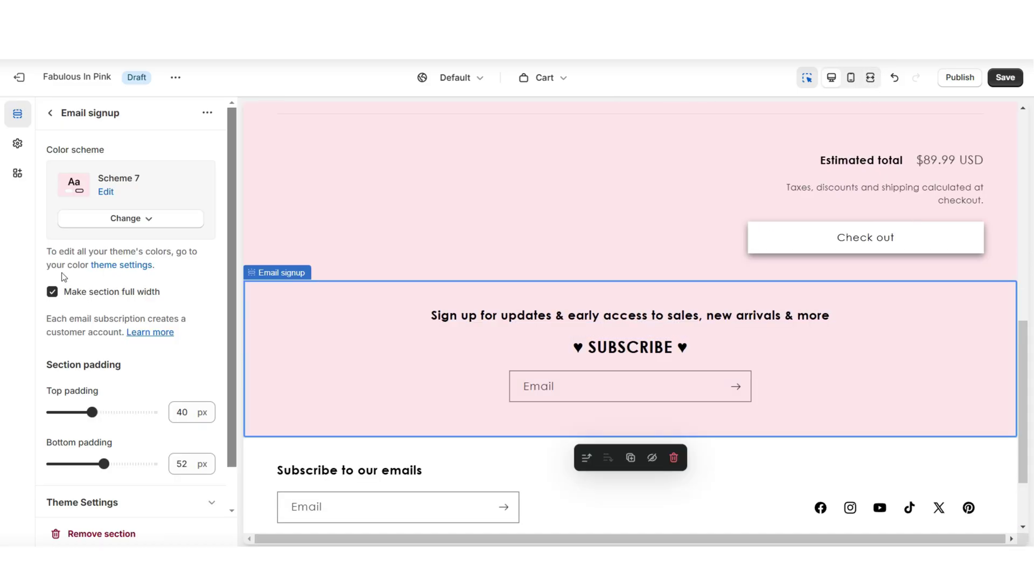
# Step: Try the Email signup section without full width, preview it, and restore the full-width setting
pyautogui.click(52, 292)
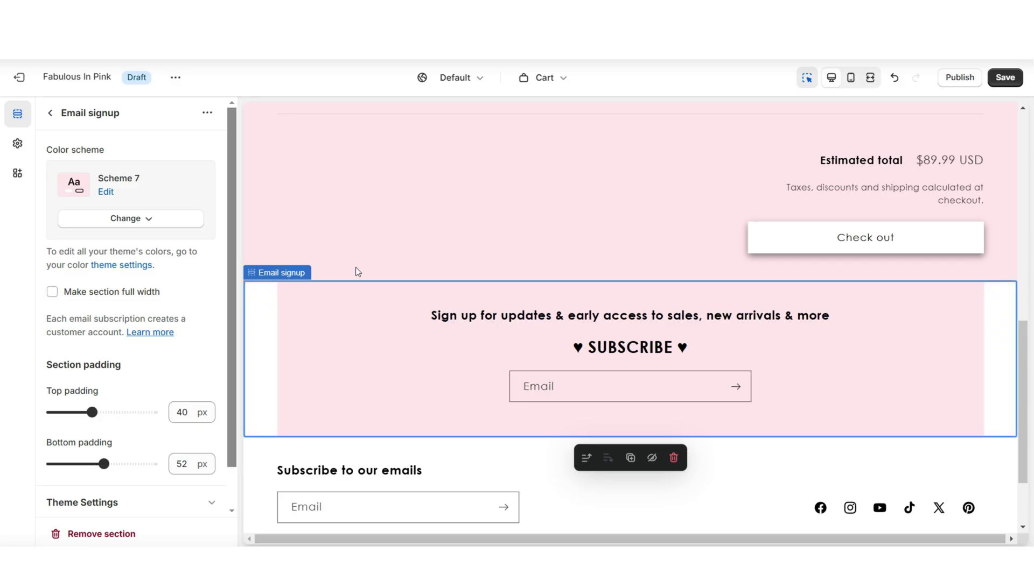
pyautogui.click(869, 78)
pyautogui.click(868, 78)
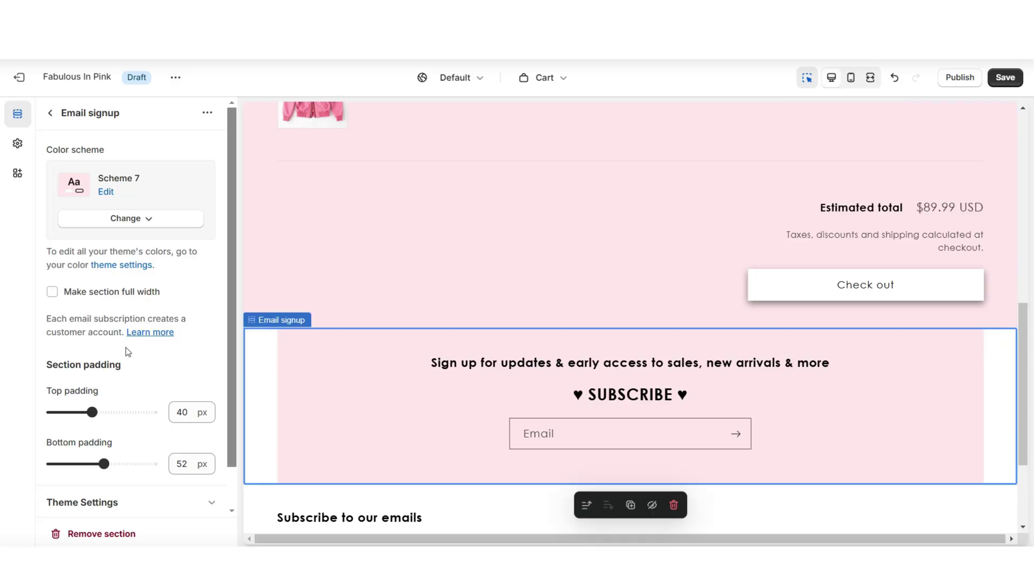
pyautogui.click(52, 292)
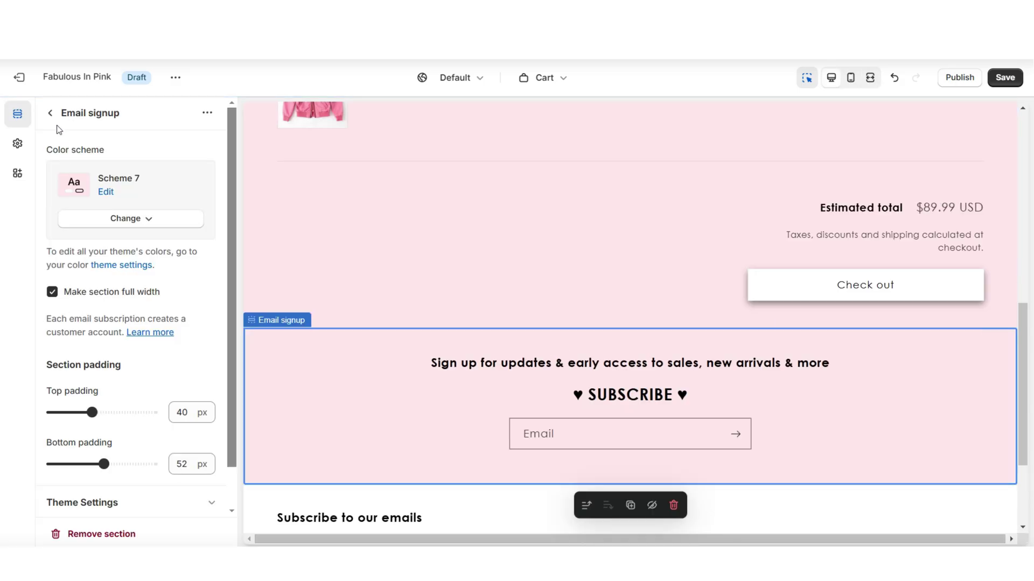
# Step: Review the Subtotal and Email signup sections of the cart page in the full-screen preview
pyautogui.click(869, 79)
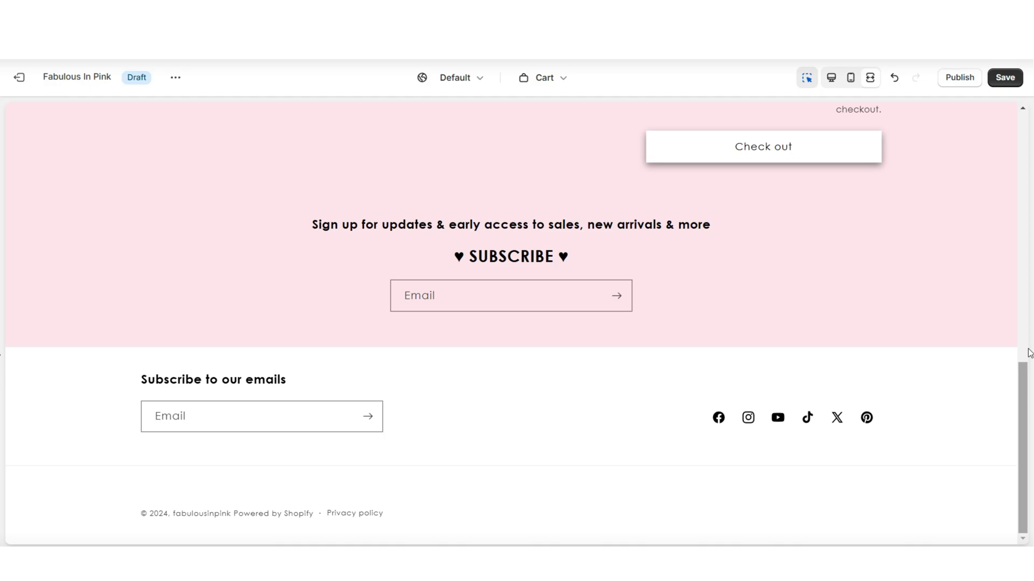
pyautogui.scroll(4, 1029, 352)
pyautogui.scroll(-2, 1029, 352)
pyautogui.scroll(2, 969, 242)
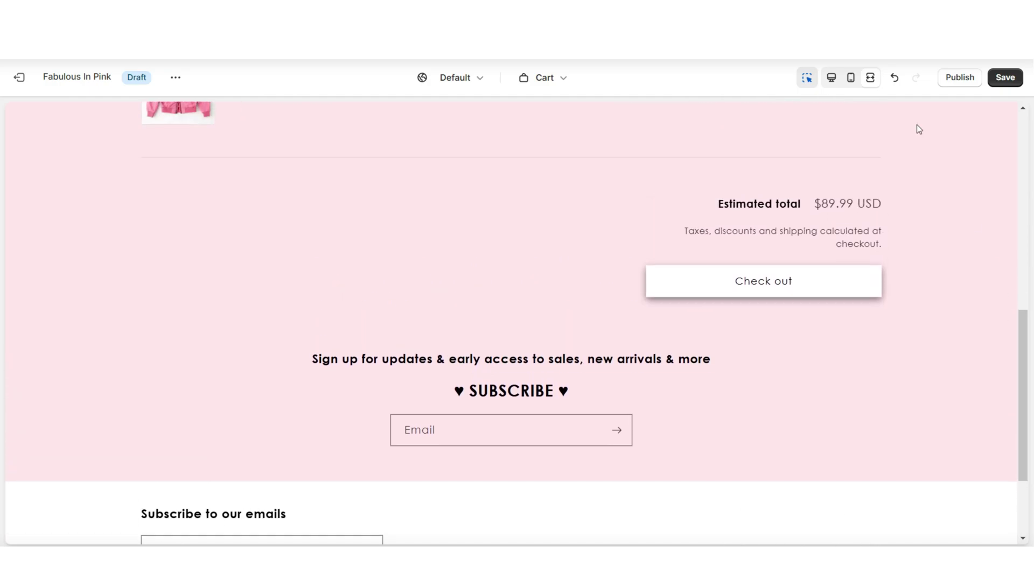
# Step: Check the cart page in the mobile preview, save the changes, and recheck it in full-screen view
pyautogui.click(853, 81)
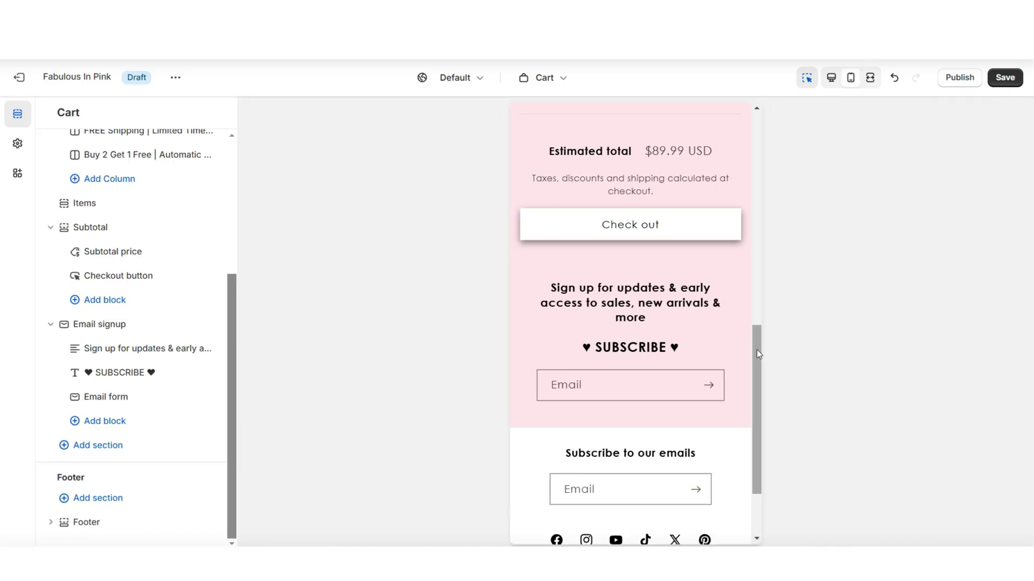
pyautogui.moveTo(757, 350); pyautogui.dragTo(768, 271)
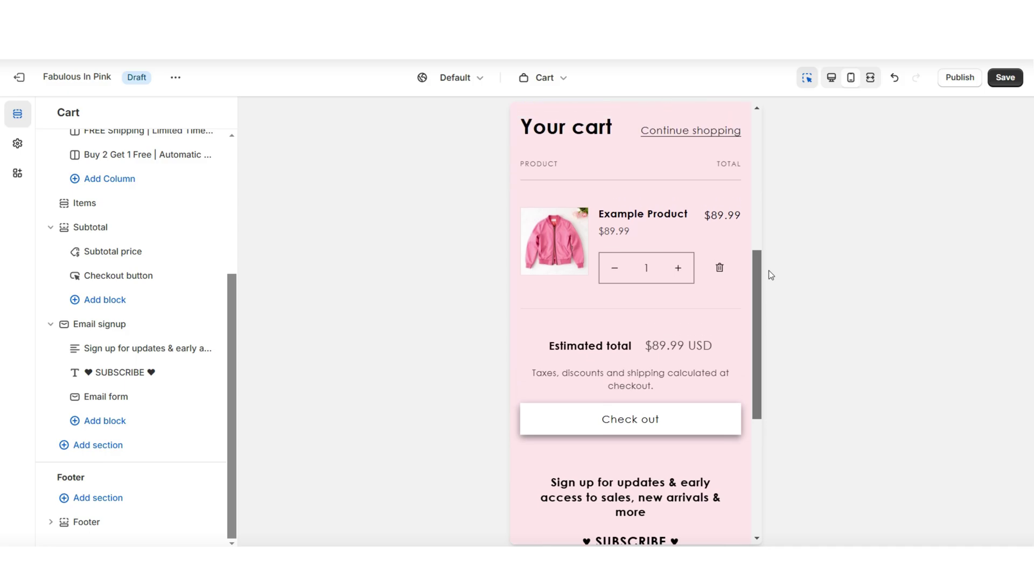
pyautogui.hotkey('ctrl', 'shift', 'f')
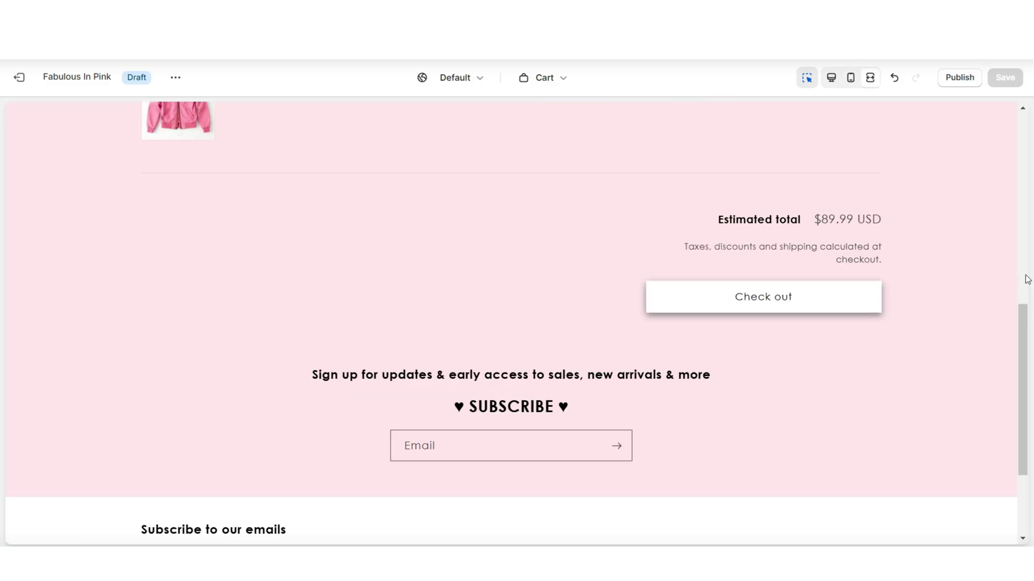
pyautogui.hotkey('ctrl', 'shift', 'f')
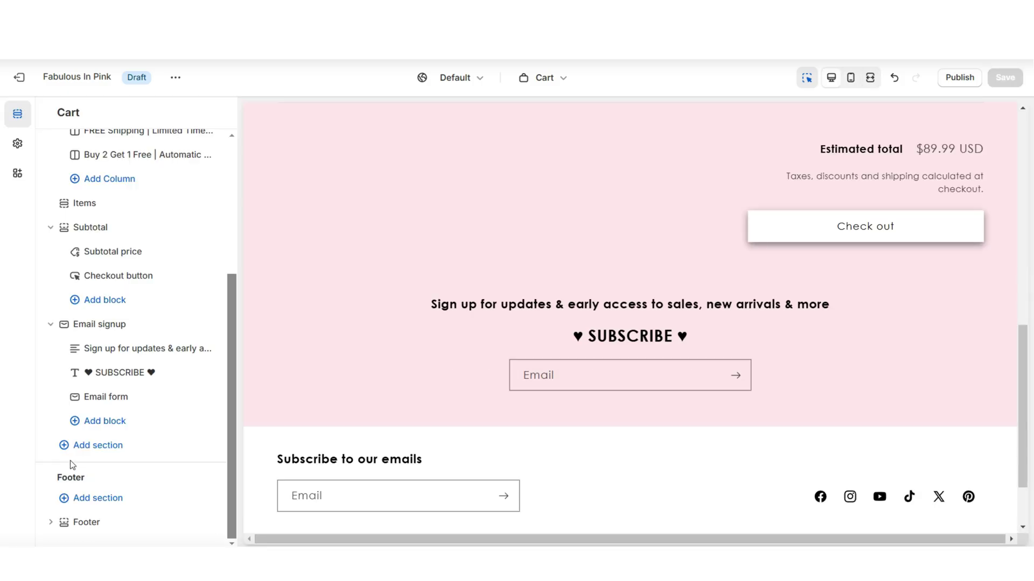
# Step: Add a Featured collection section to the cart template below the Email signup section
pyautogui.click(80, 449)
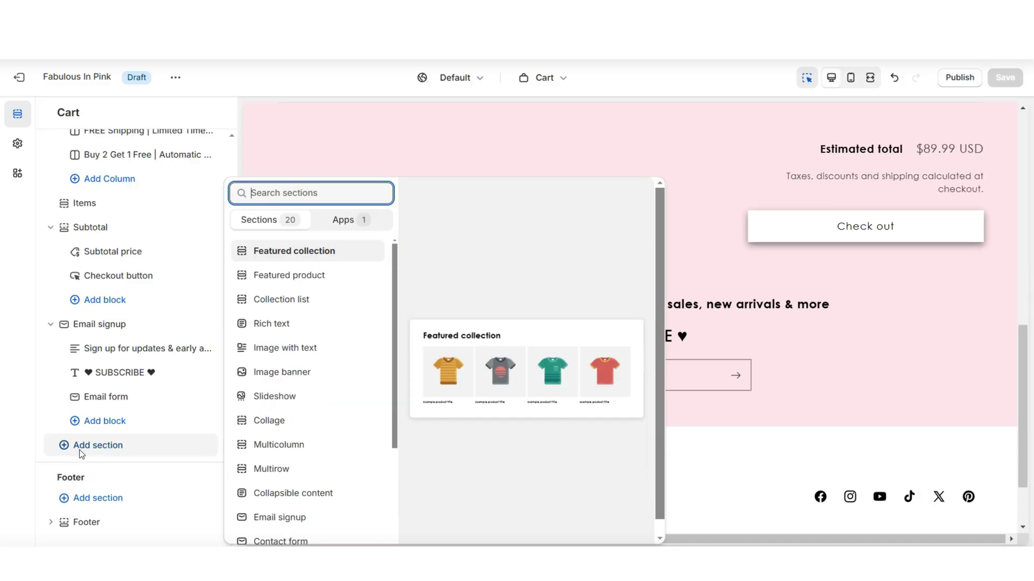
pyautogui.click(336, 261)
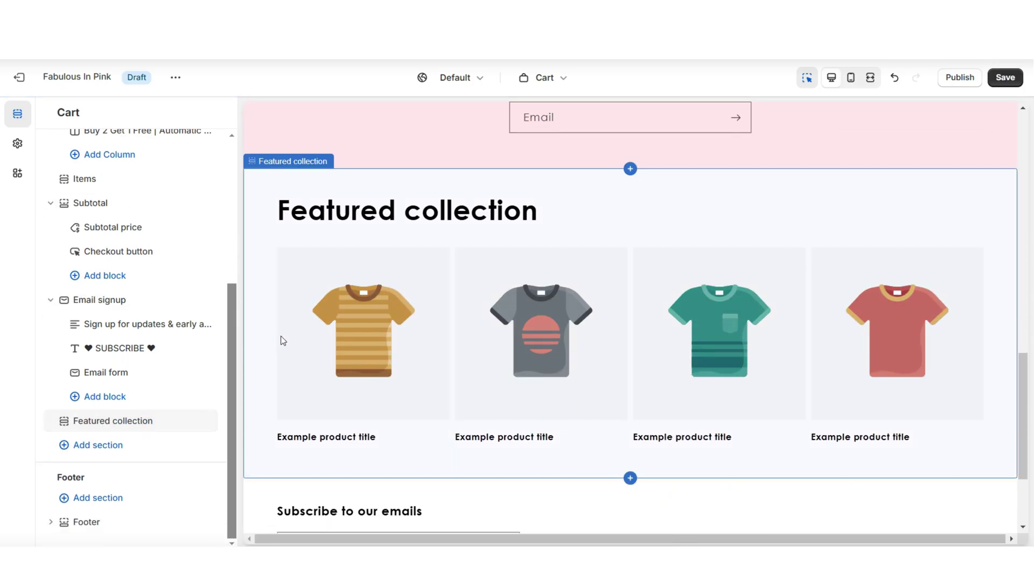
# Step: Set the Featured collection heading to "you may also be interested in ♡" and its heading size to Small
pyautogui.click(273, 338)
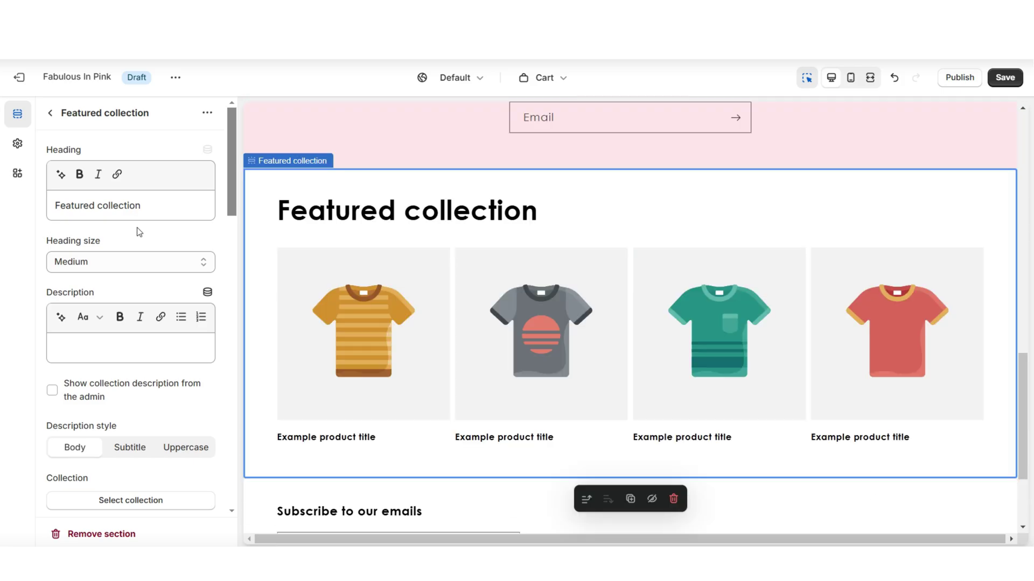
pyautogui.click(139, 210)
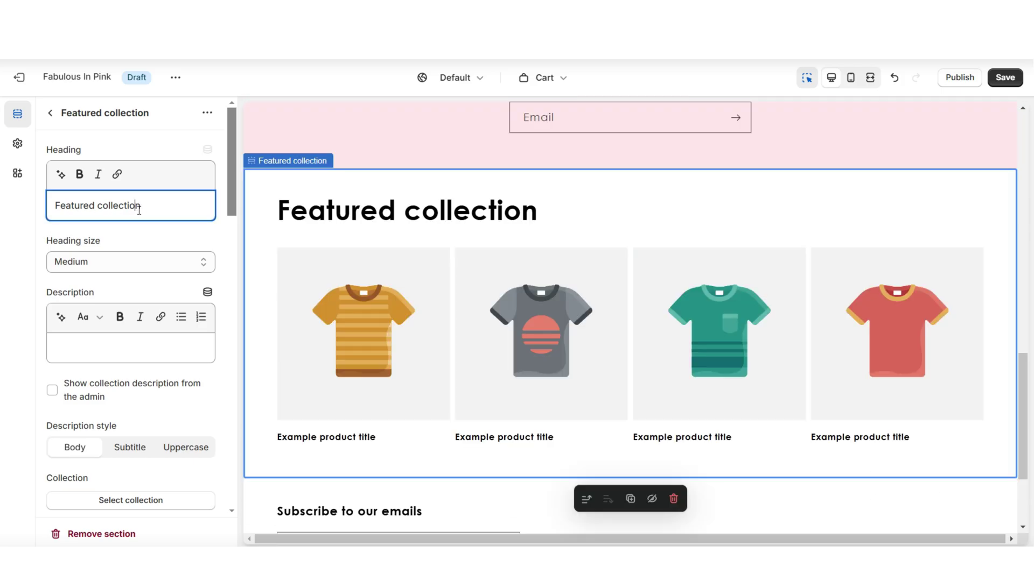
pyautogui.moveTo(141, 209); pyautogui.dragTo(56, 209)
pyautogui.rightClick(60, 214)
pyautogui.click(88, 294)
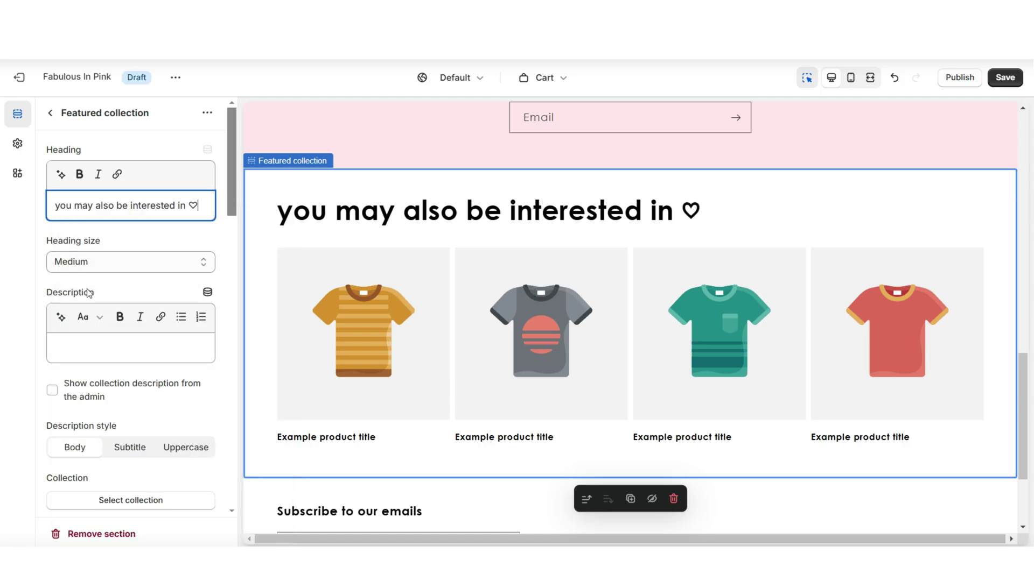
pyautogui.click(125, 261)
pyautogui.click(116, 284)
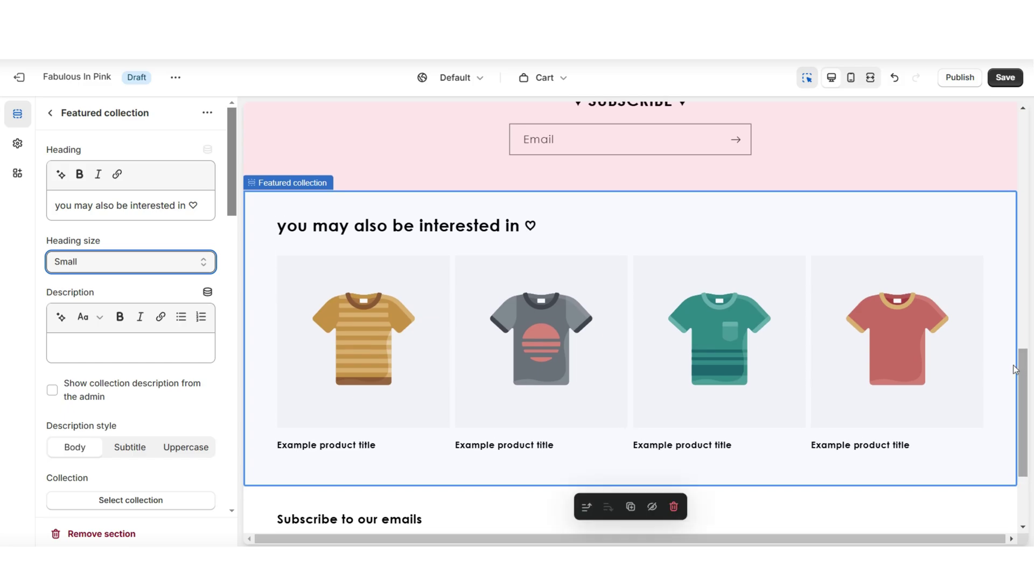
# Step: Assign Example Collection as the collection shown in the Featured collection section
pyautogui.scroll(-3, 232, 282)
pyautogui.scroll(-4, 232, 282)
pyautogui.scroll(3, 224, 278)
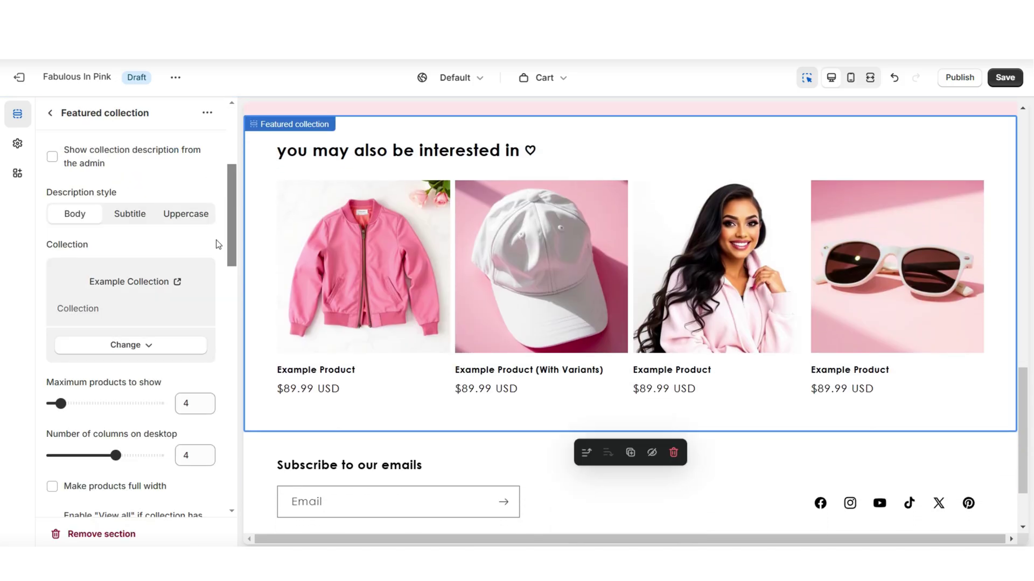
# Step: Try making the products in the Featured collection section full width, and restore the standard width
pyautogui.scroll(-3, 222, 265)
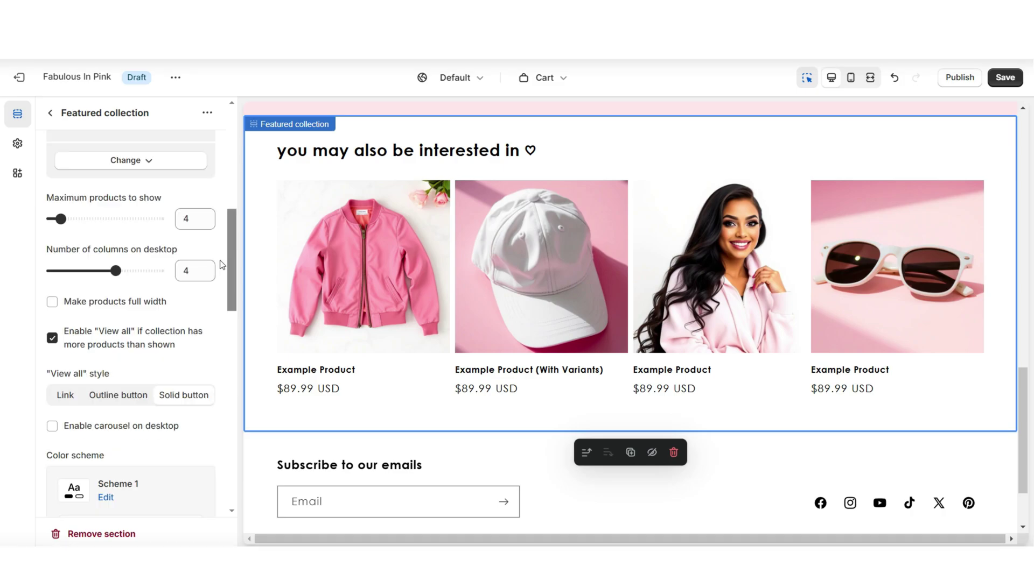
pyautogui.click(53, 302)
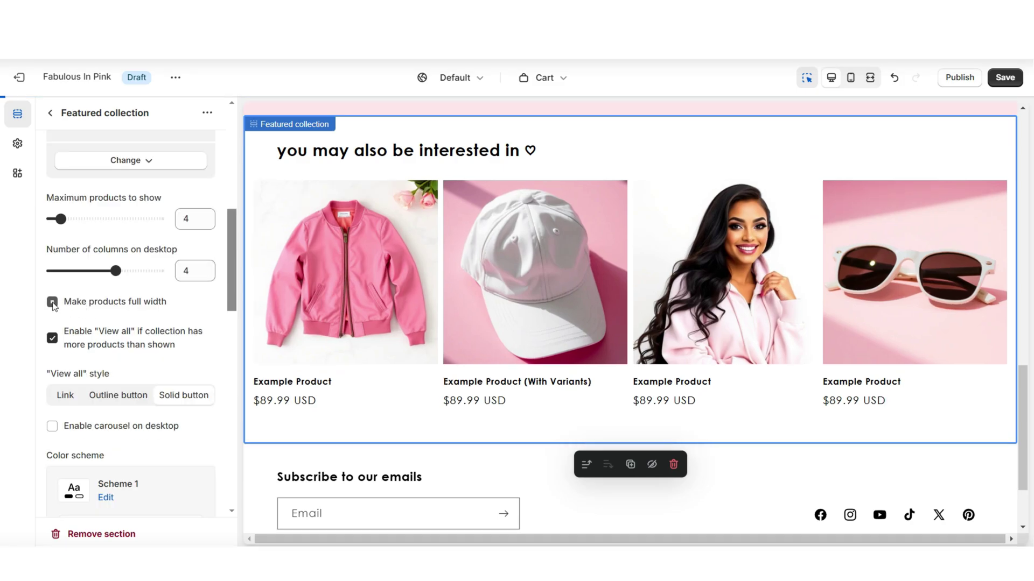
pyautogui.click(52, 302)
# Step: Try the Portrait and Square image ratios for the product cards, and return to Adapt to image
pyautogui.scroll(-4, 205, 323)
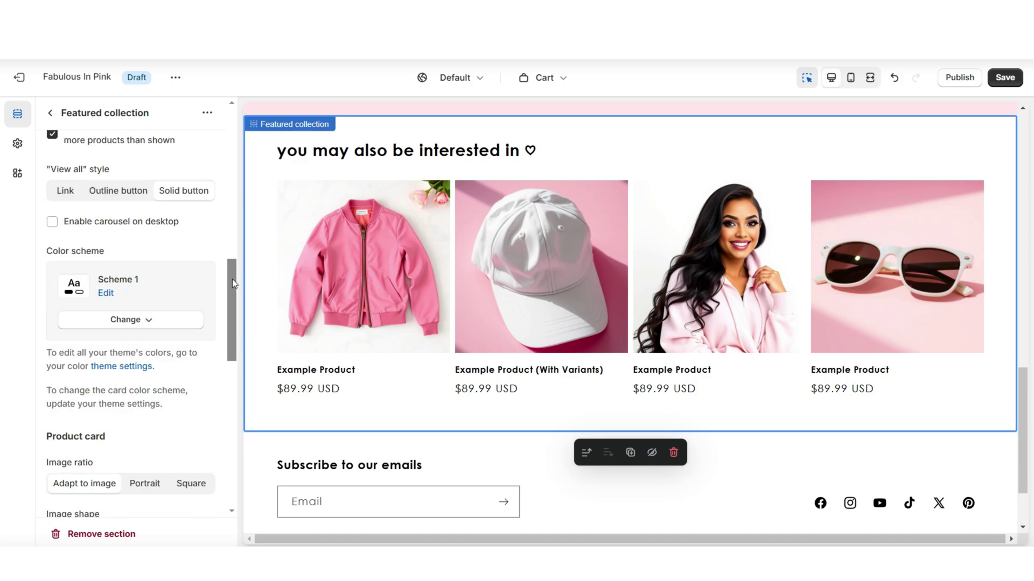
pyautogui.moveTo(232, 279); pyautogui.dragTo(228, 314)
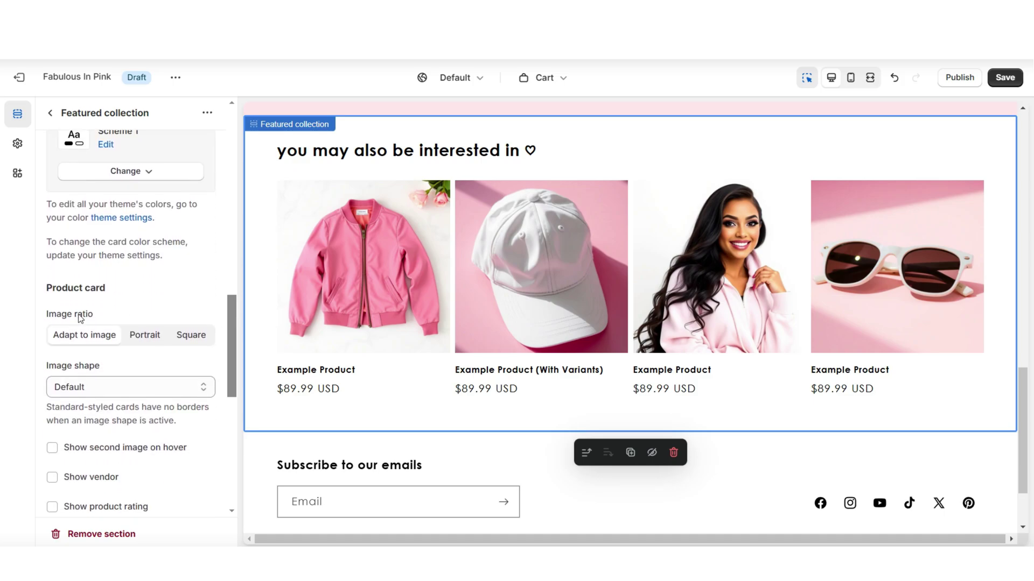
pyautogui.click(133, 336)
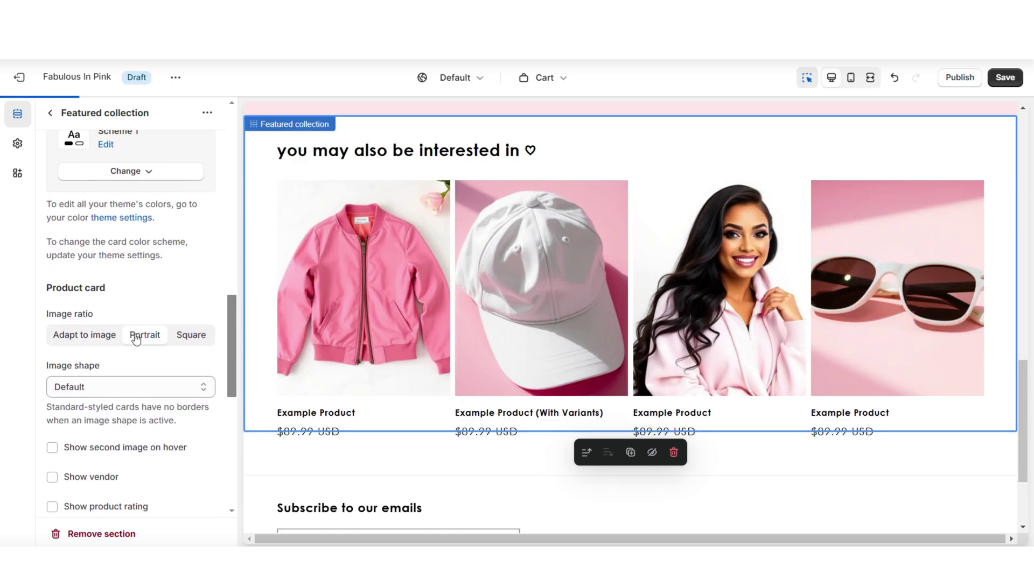
pyautogui.click(181, 336)
pyautogui.click(86, 339)
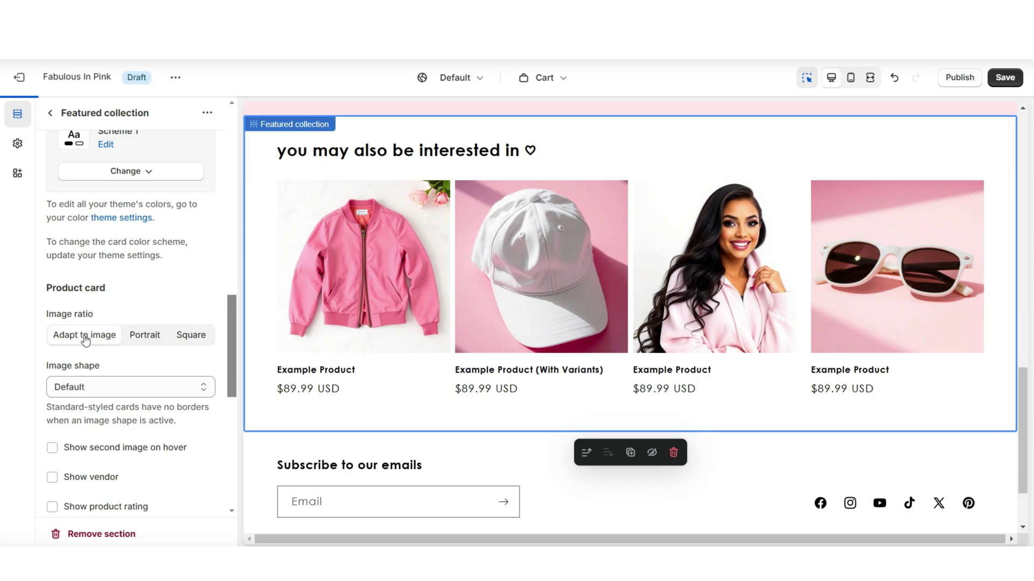
# Step: Set Quick add to Standard for the product cards and check the Featured collection section in full-screen view
pyautogui.scroll(-4, 192, 282)
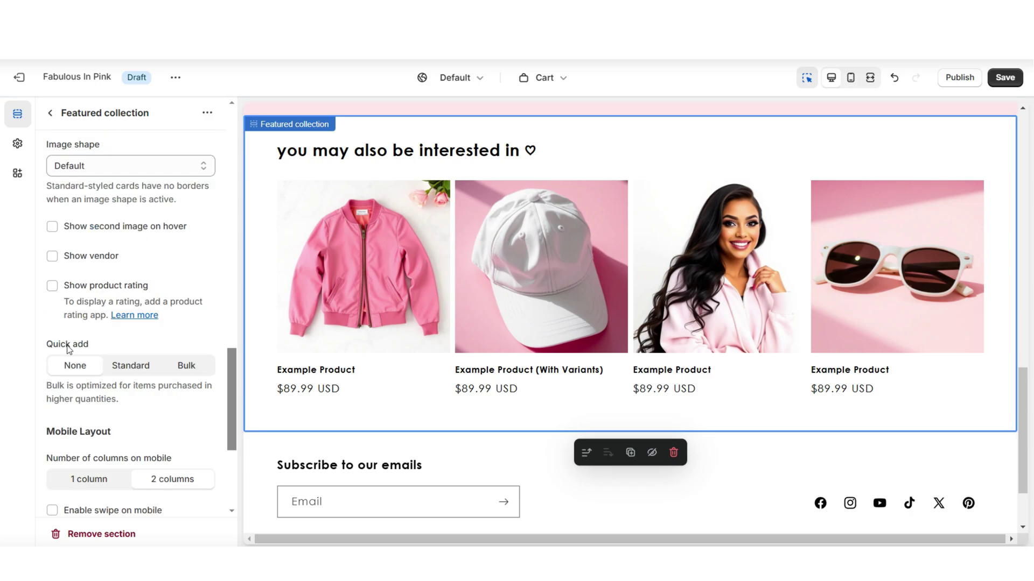
pyautogui.click(131, 367)
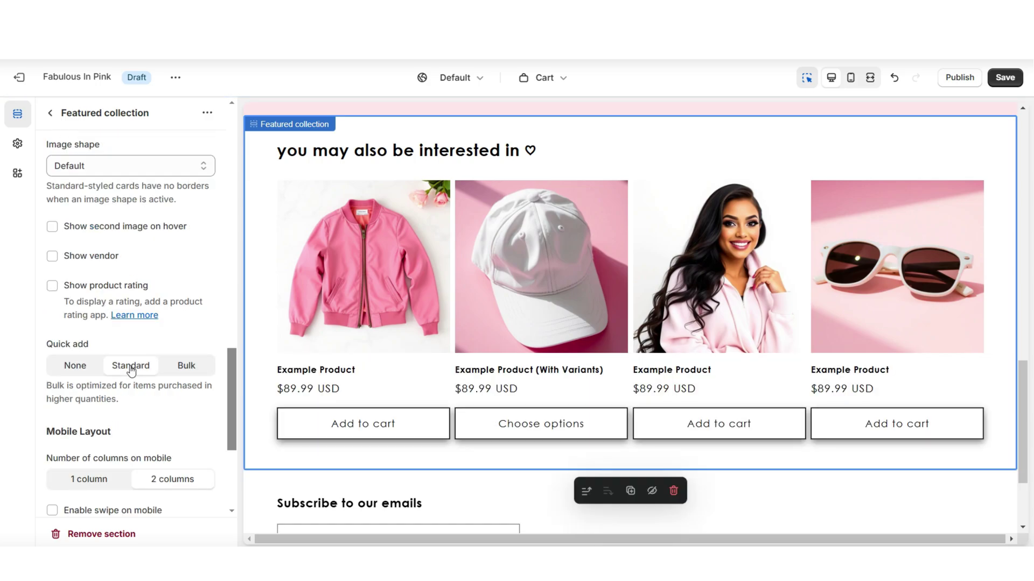
pyautogui.click(868, 79)
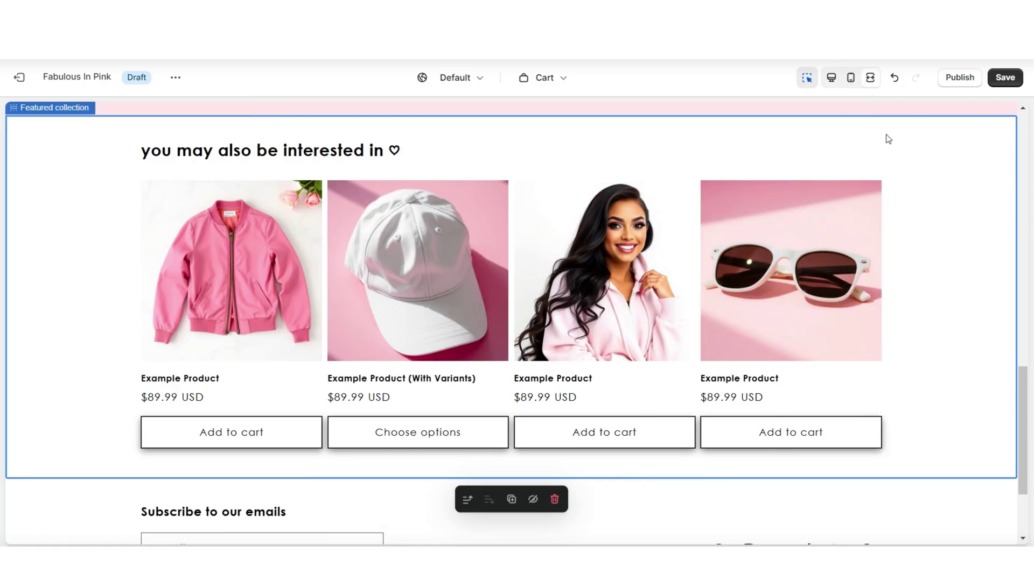
pyautogui.moveTo(1029, 384)
pyautogui.mouseDown()
pyautogui.moveTo(1024, 332)
pyautogui.moveTo(1023, 370)
pyautogui.mouseUp()
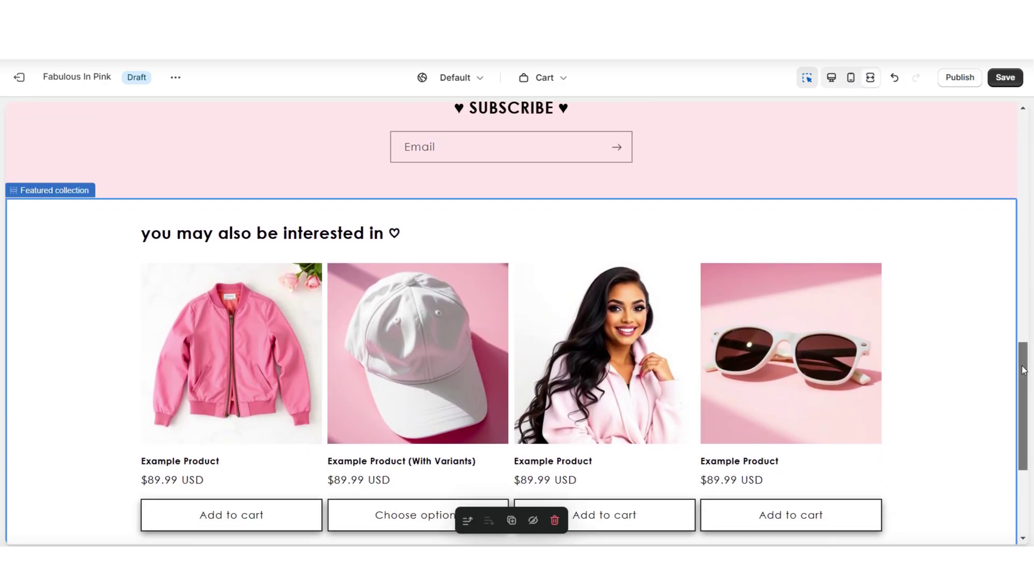
# Step: Apply color Scheme 7 to the Featured collection section and save the changes after a full-screen check
pyautogui.hotkey('ctrl', 'shift', 'f')
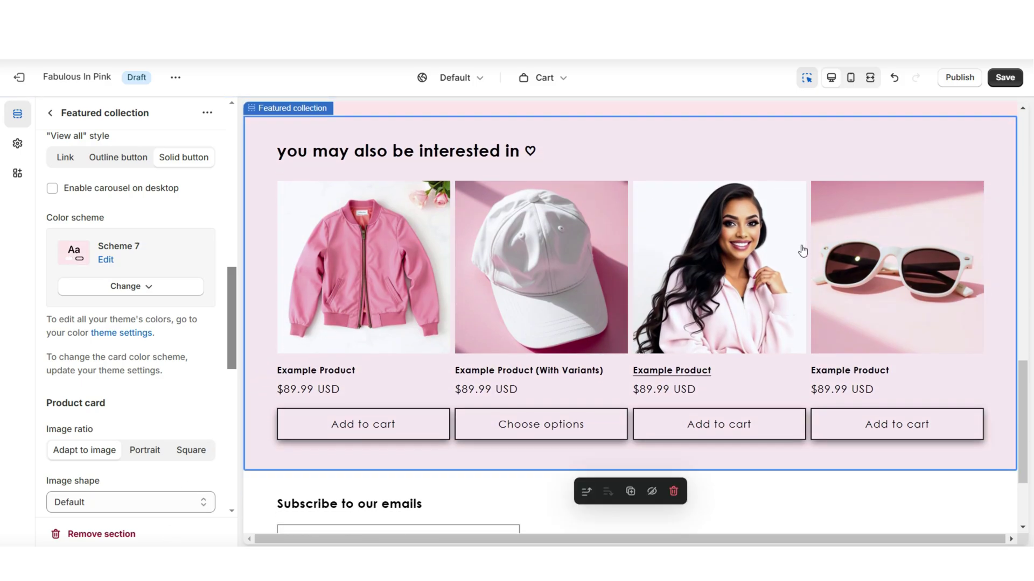
pyautogui.click(870, 77)
pyautogui.scroll(2, 1022, 368)
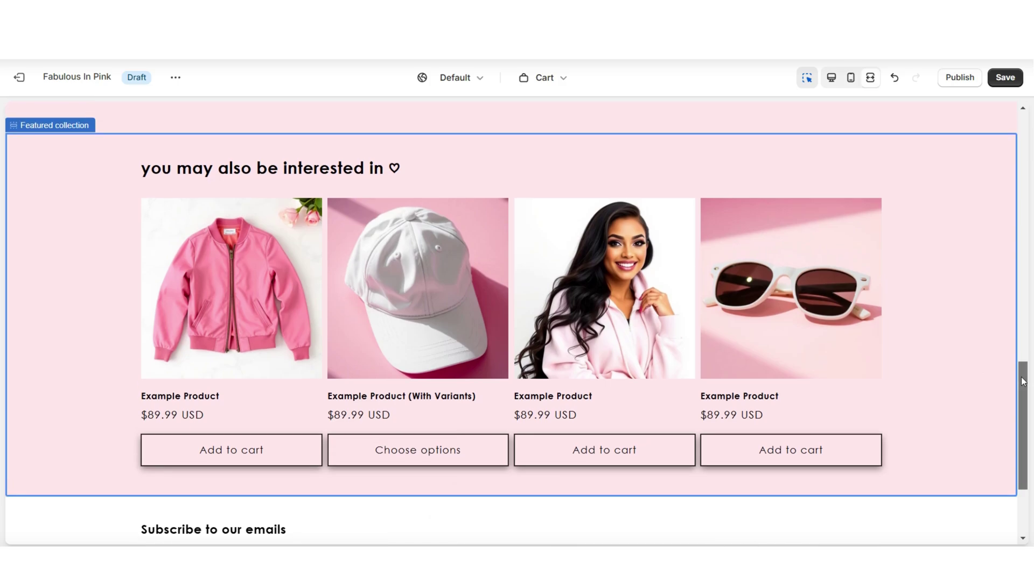
pyautogui.hotkey('ctrl', 's')
pyautogui.hotkey('ctrl', 'shift', 'f')
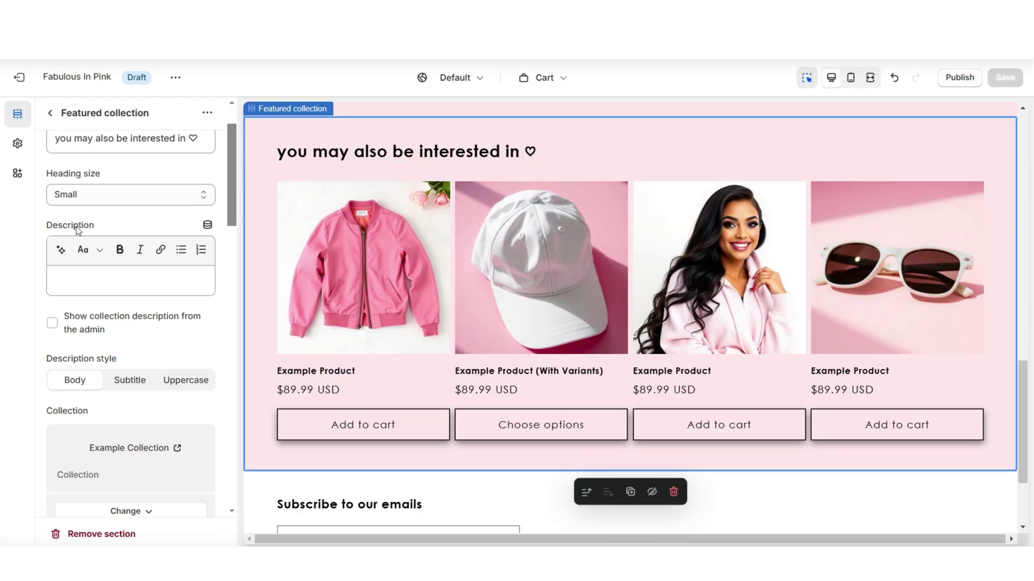
# Step: Add the description "check out our summer collection!" to the Featured collection section
pyautogui.click(82, 282)
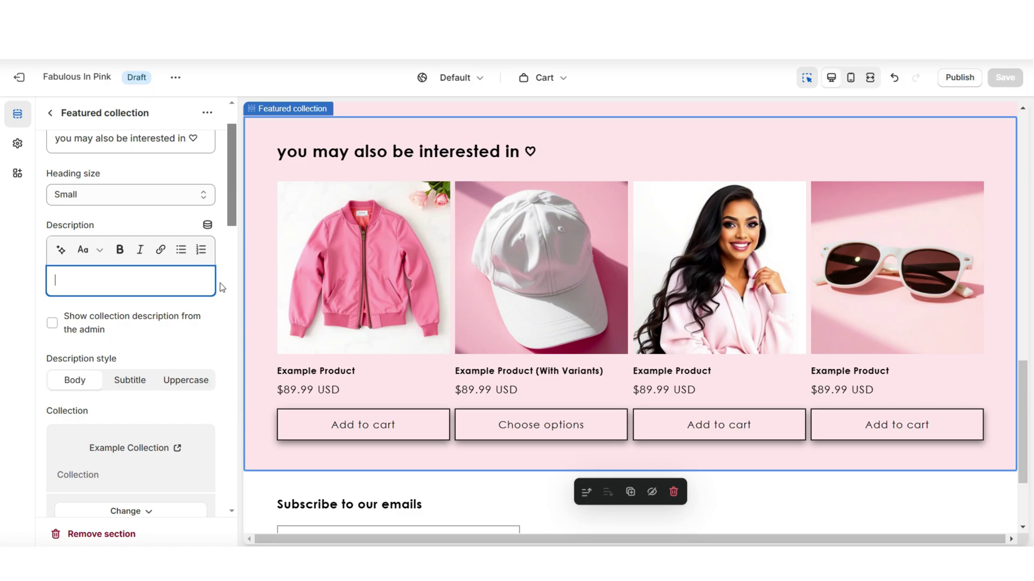
pyautogui.write('c')
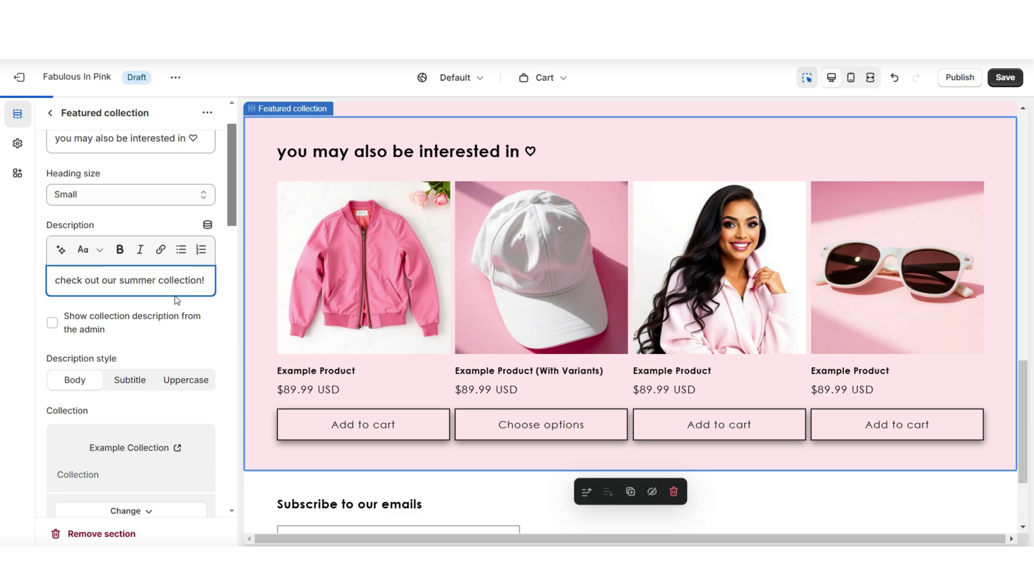
pyautogui.scroll(-2, 135, 296)
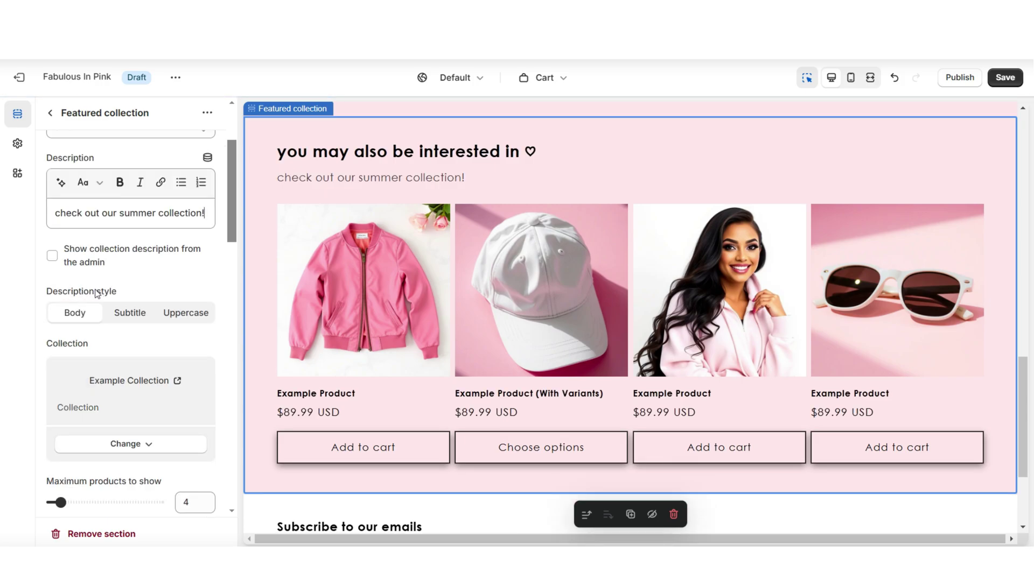
# Step: Try the Subtitle and Uppercase description styles for the Featured collection section, and undo the changes
pyautogui.click(123, 314)
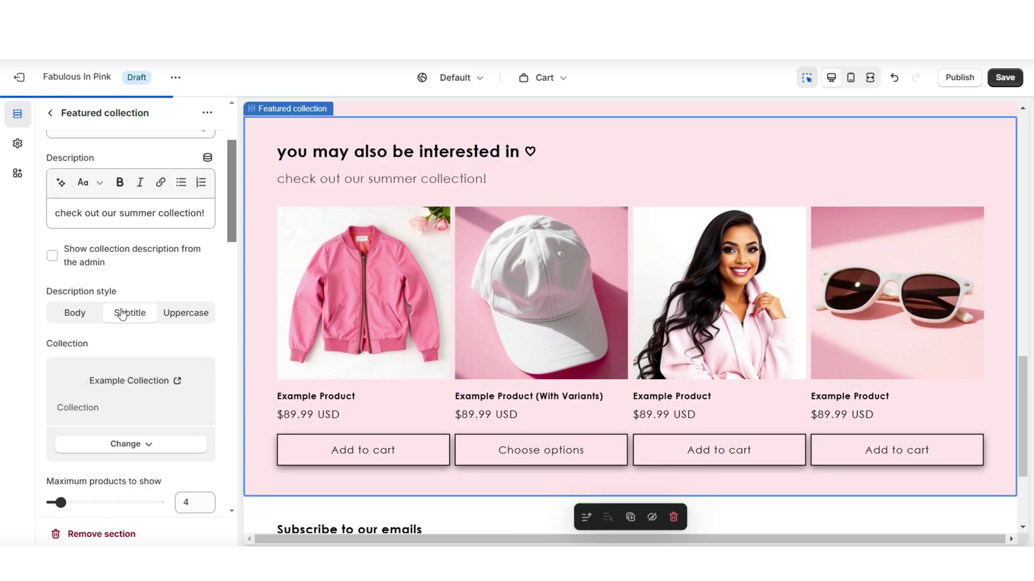
pyautogui.click(179, 315)
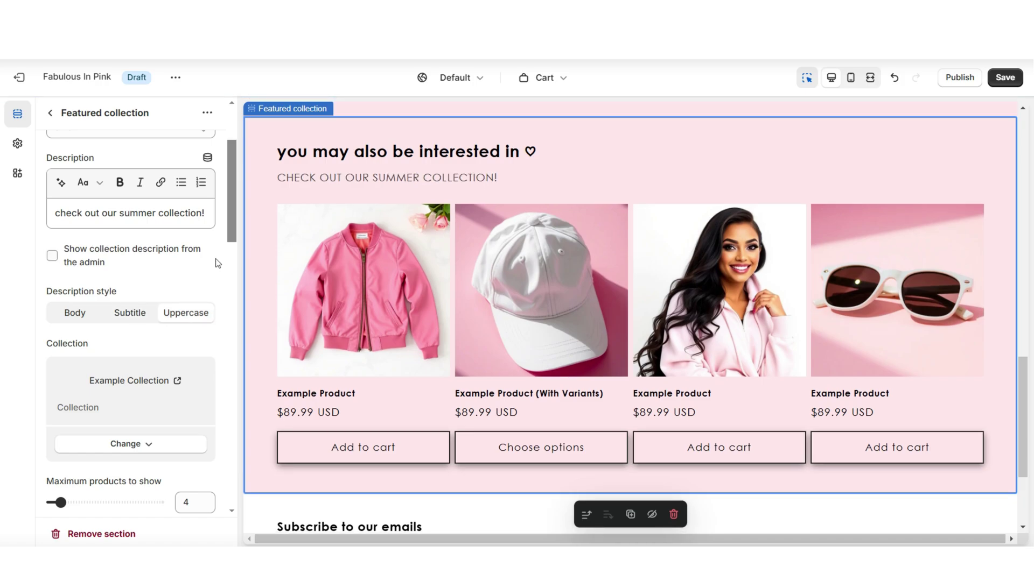
pyautogui.hotkey('ctrl', 'z')
pyautogui.hotkey('ctrl', 'z')
pyautogui.hotkey('ctrl', 'z')
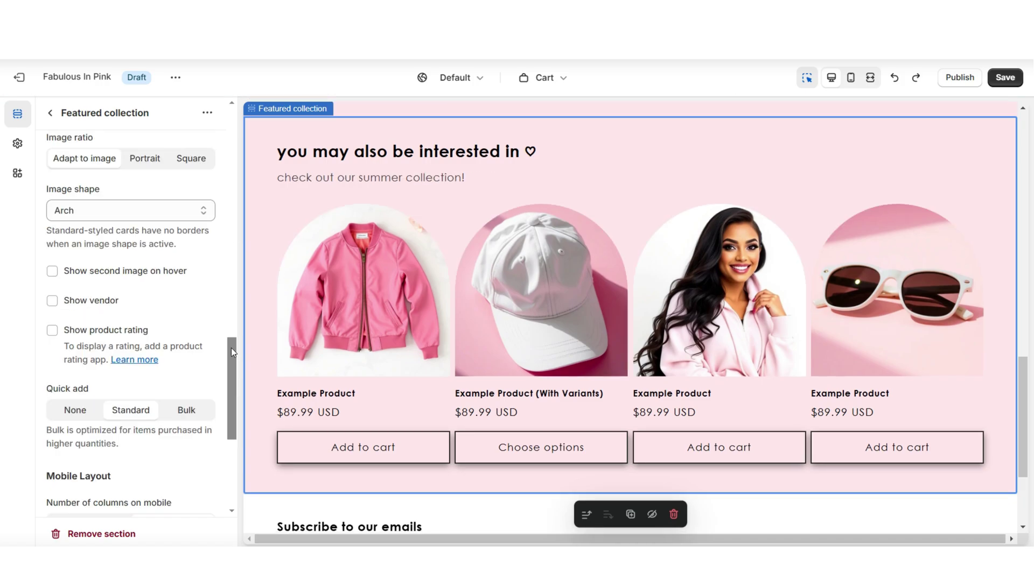
# Step: Review the cart page in the full-screen and mobile previews and save the changes
pyautogui.moveTo(231, 348); pyautogui.dragTo(230, 363)
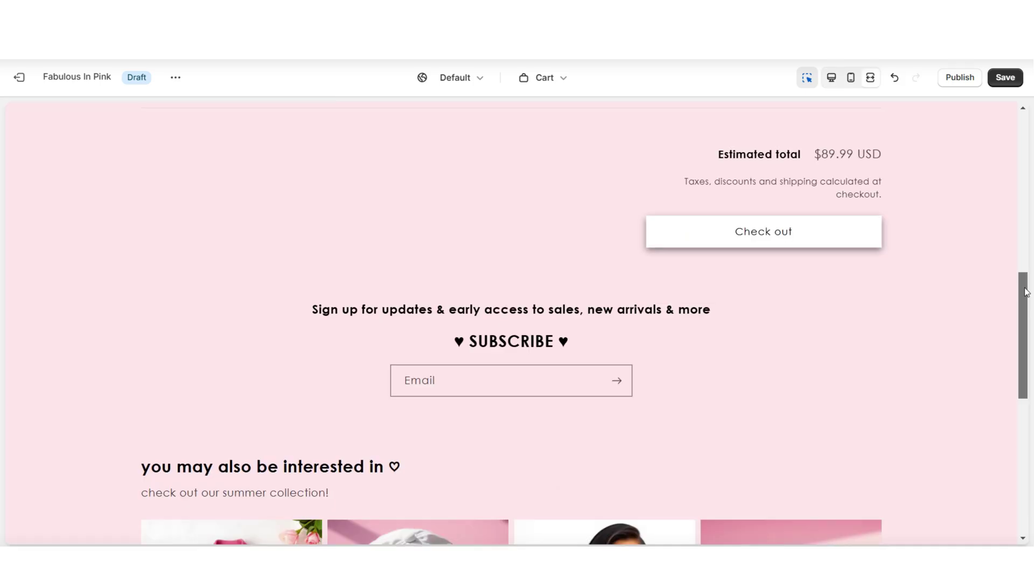
pyautogui.moveTo(1025, 302); pyautogui.dragTo(1024, 408)
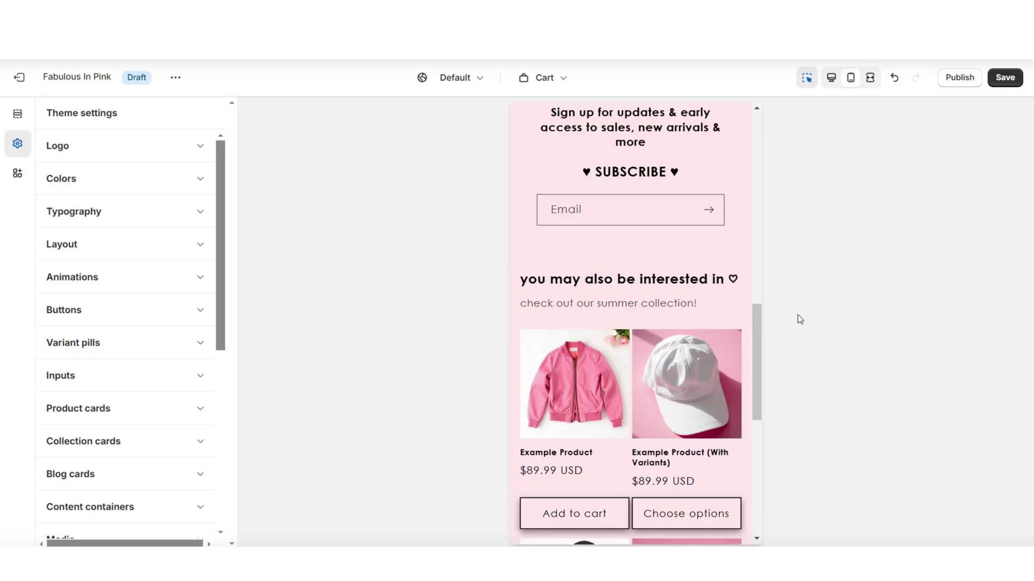
pyautogui.scroll(1, 763, 321)
pyautogui.moveTo(764, 321)
pyautogui.mouseDown()
pyautogui.moveTo(763, 394)
pyautogui.moveTo(773, 328)
pyautogui.mouseUp()
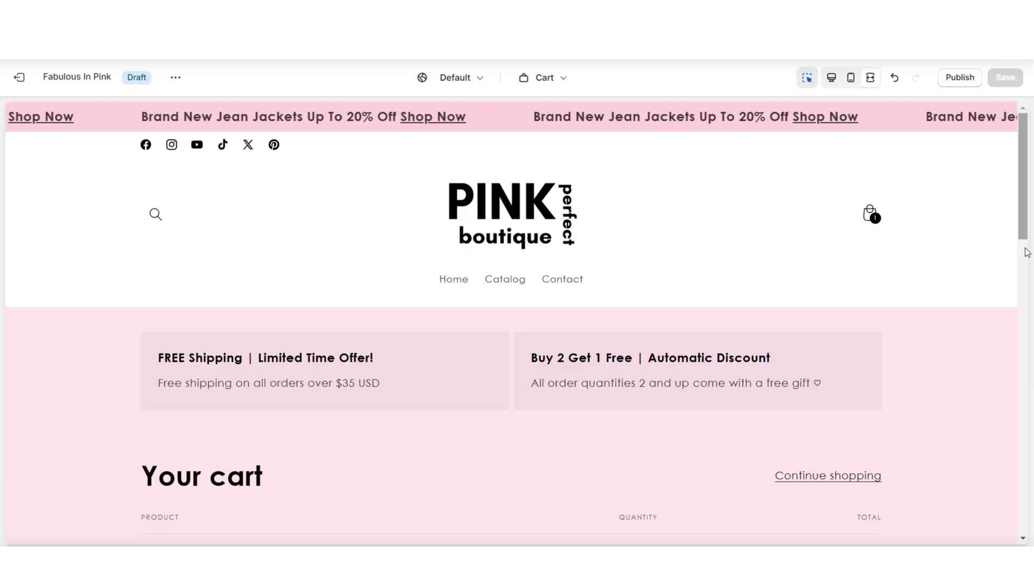
pyautogui.scroll(-3, 1027, 253)
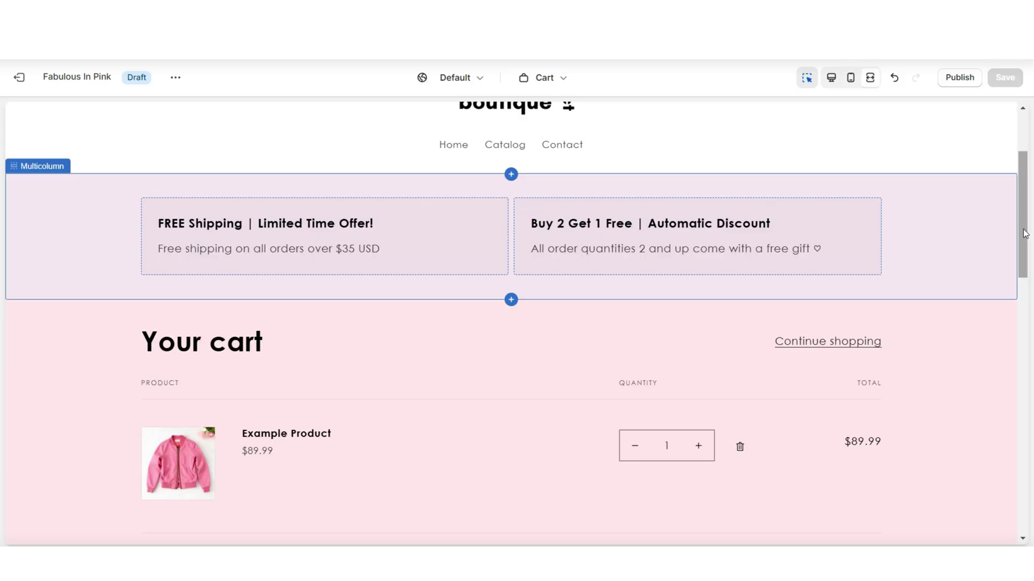
pyautogui.scroll(-10, 1020, 258)
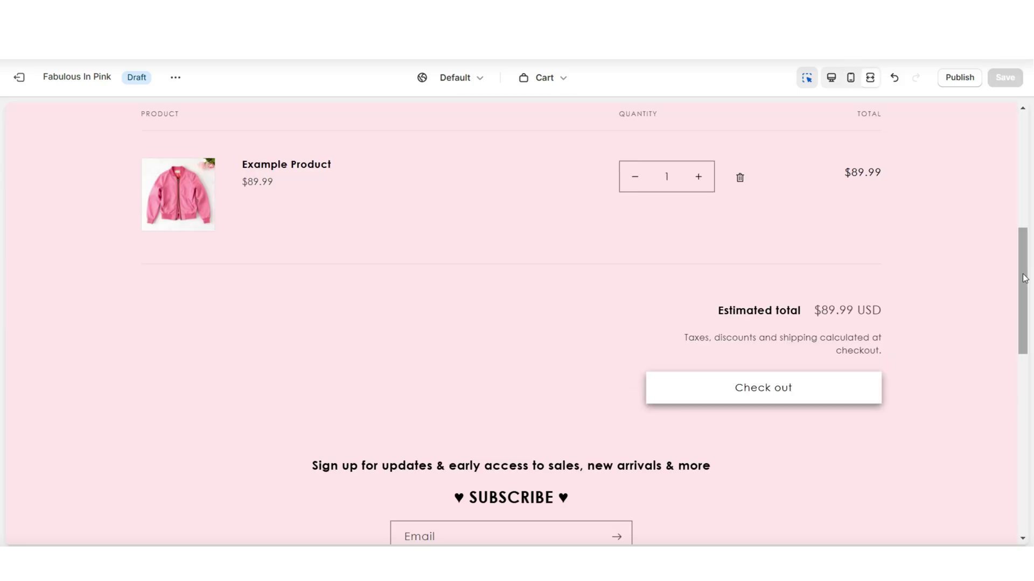
pyautogui.scroll(4, 1024, 278)
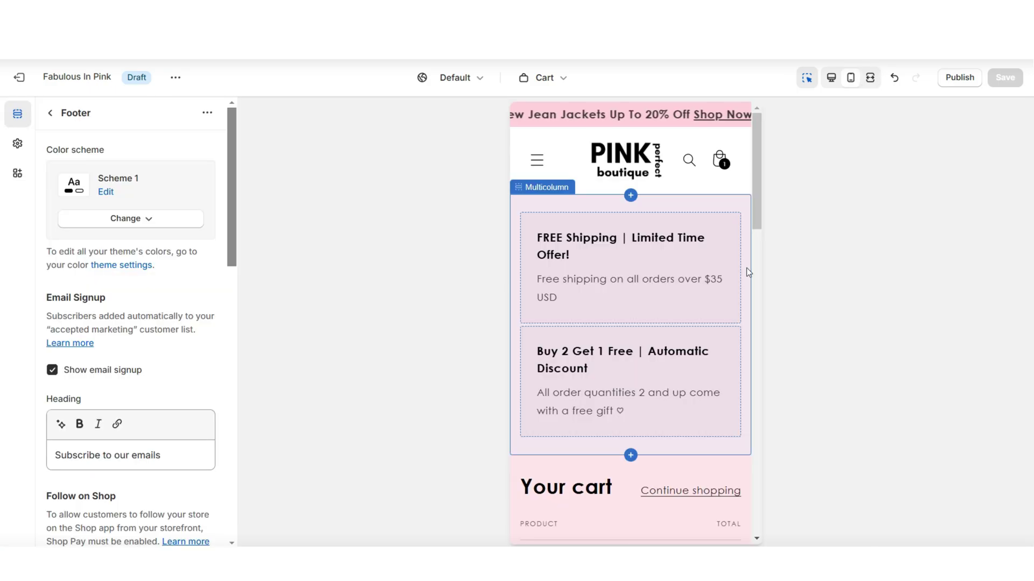
# Step: Try two mobile columns for the promotional Multicolumn section, and set one column with swipe on mobile enabled
pyautogui.click(746, 267)
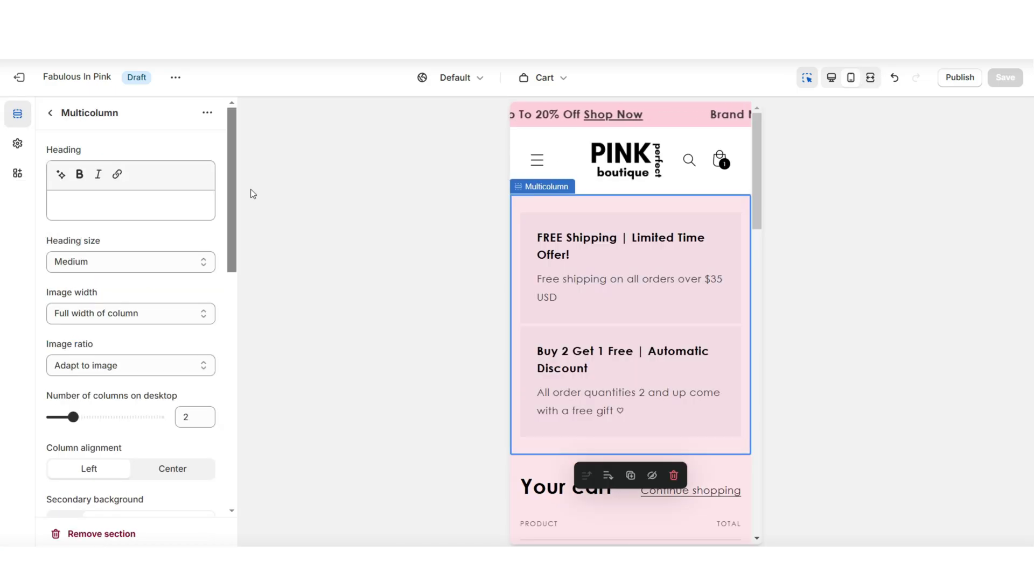
pyautogui.scroll(-10, 81, 212)
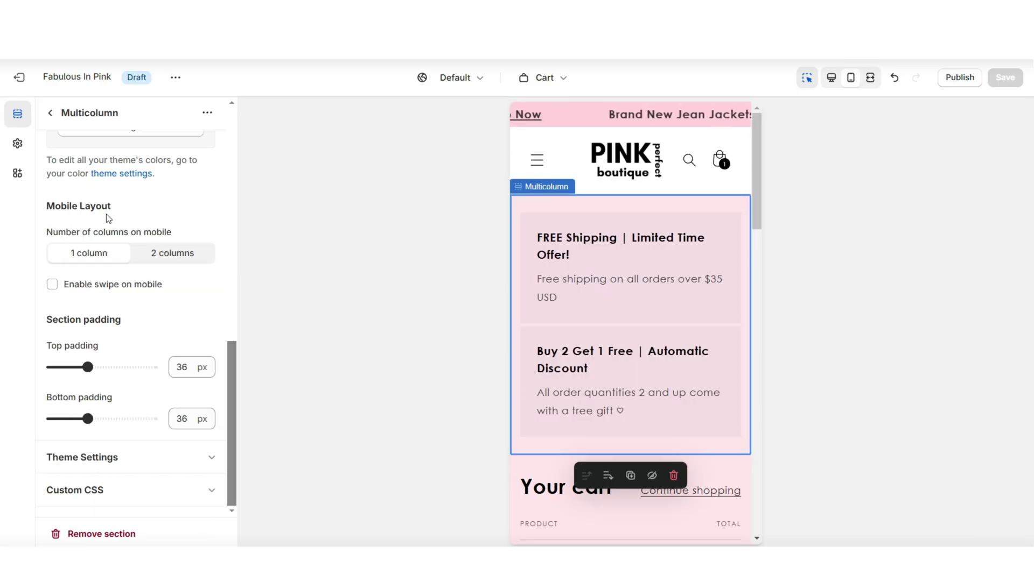
pyautogui.click(155, 254)
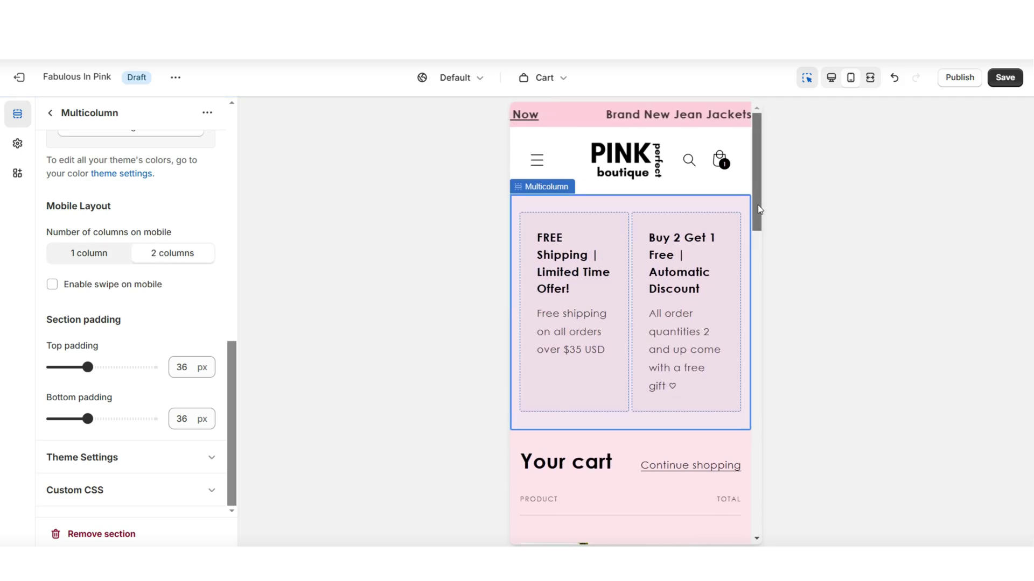
pyautogui.click(109, 260)
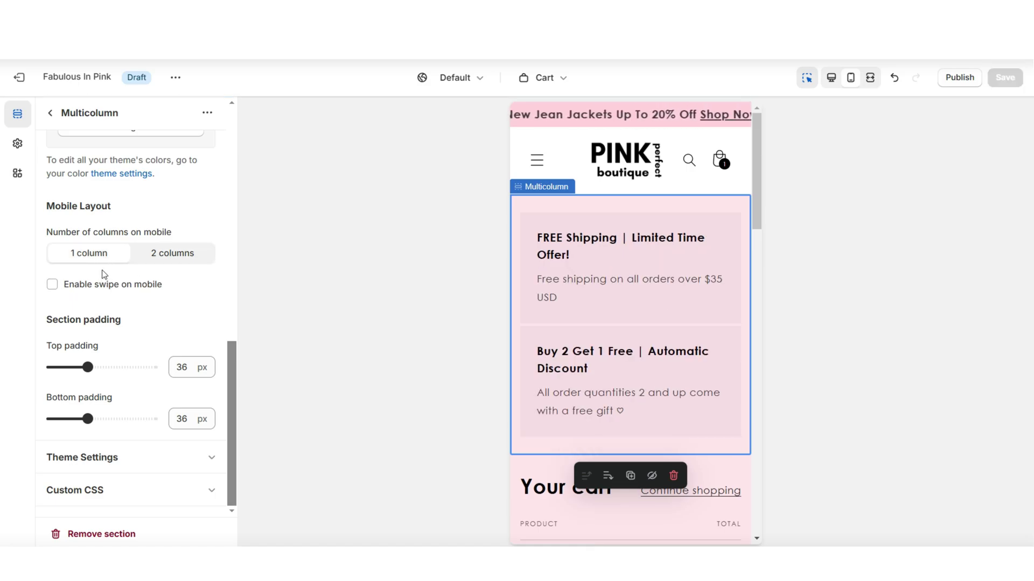
pyautogui.click(67, 289)
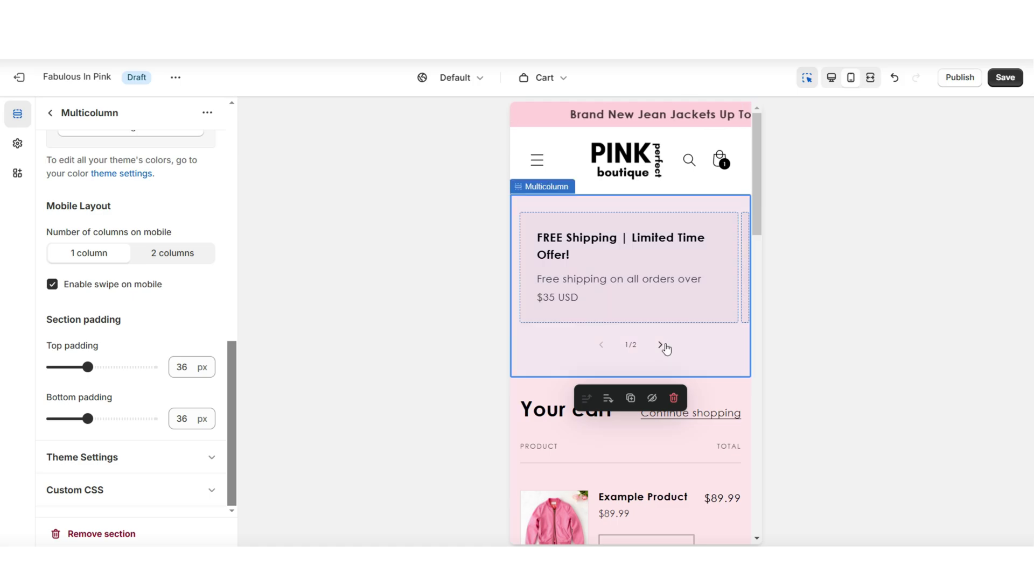
# Step: Test the promotional column carousel and look through the cart page in the mobile preview
pyautogui.click(662, 345)
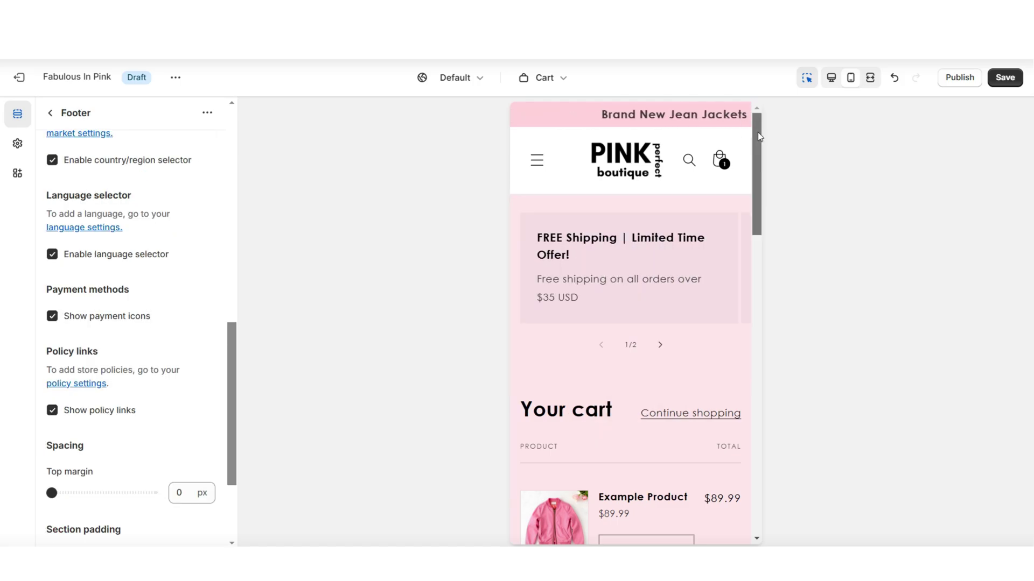
pyautogui.moveTo(757, 132); pyautogui.dragTo(754, 157)
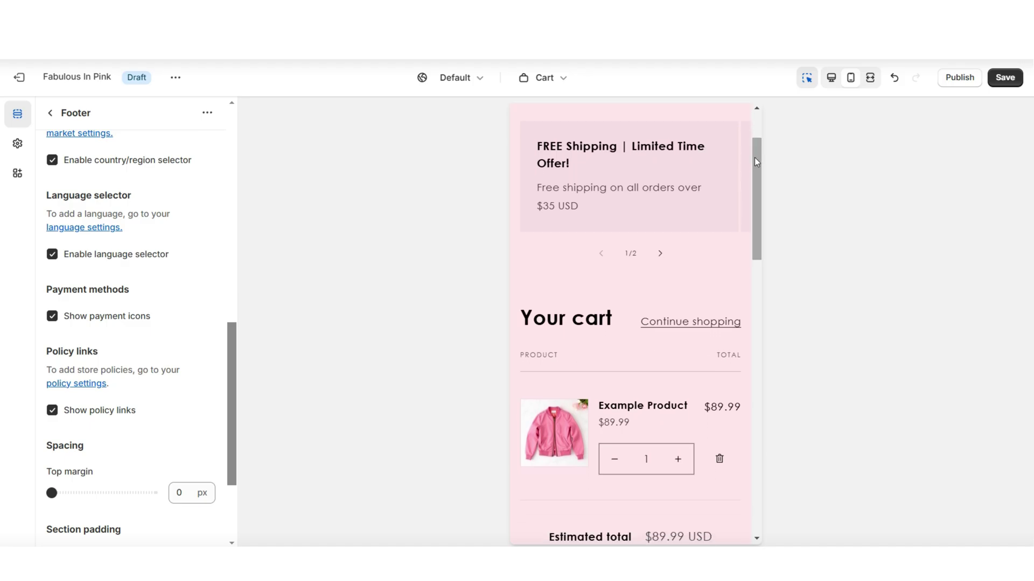
pyautogui.scroll(-5, 754, 157)
# Step: Try one mobile column for the Featured collection section, and set it back to two columns
pyautogui.click(619, 177)
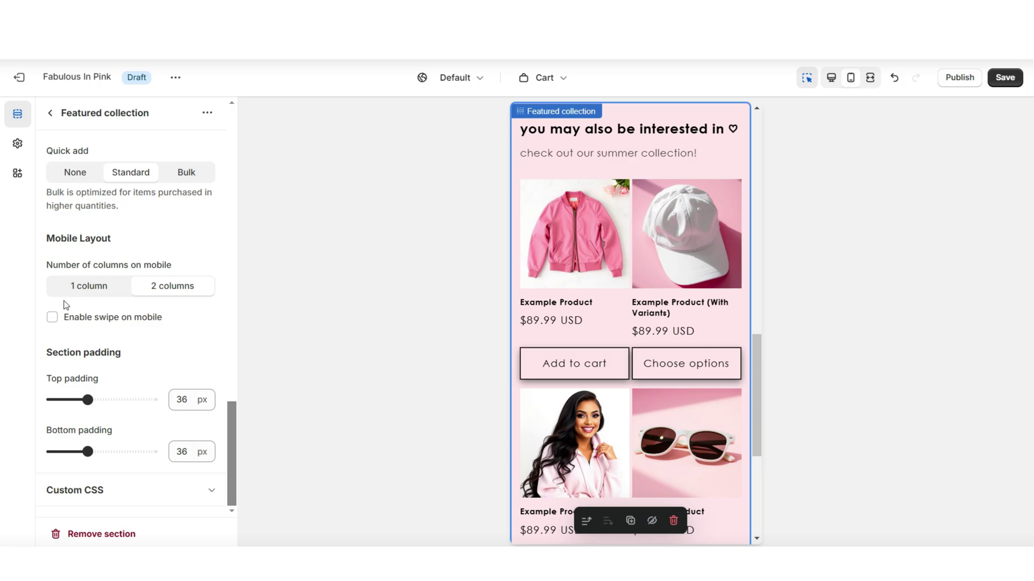
pyautogui.click(92, 287)
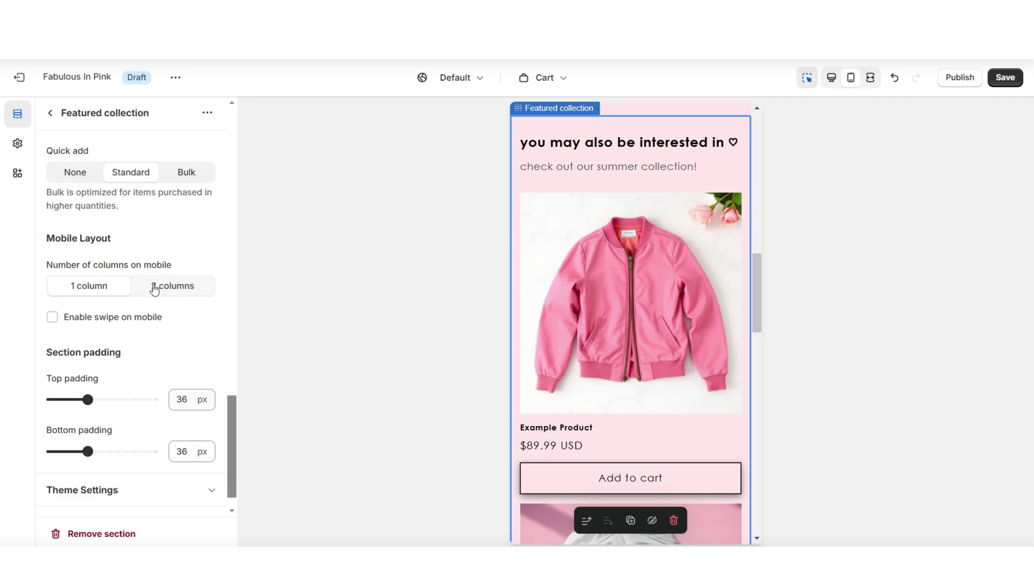
pyautogui.moveTo(757, 267)
pyautogui.mouseDown()
pyautogui.moveTo(754, 296)
pyautogui.moveTo(757, 284)
pyautogui.mouseUp()
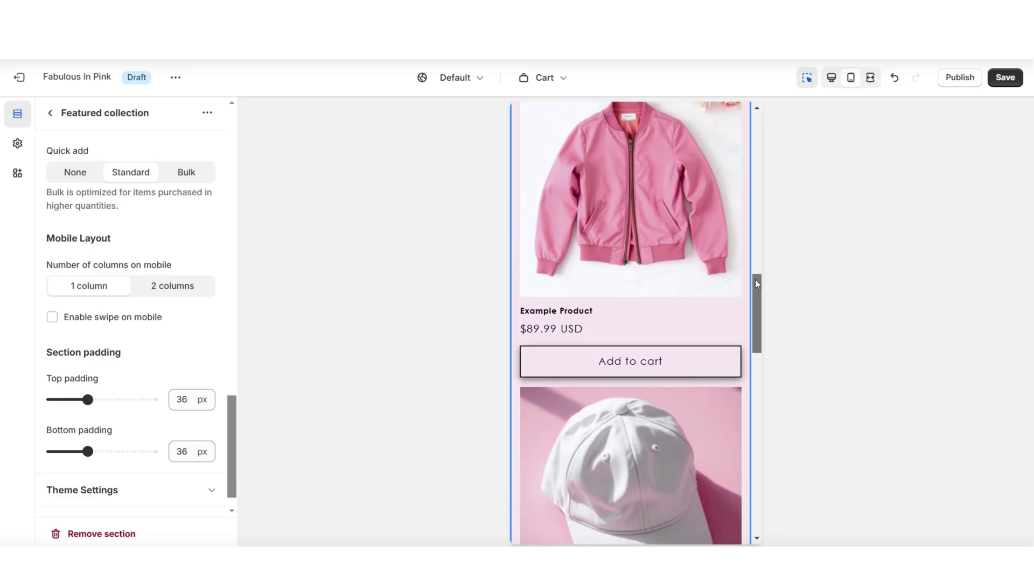
pyautogui.click(195, 296)
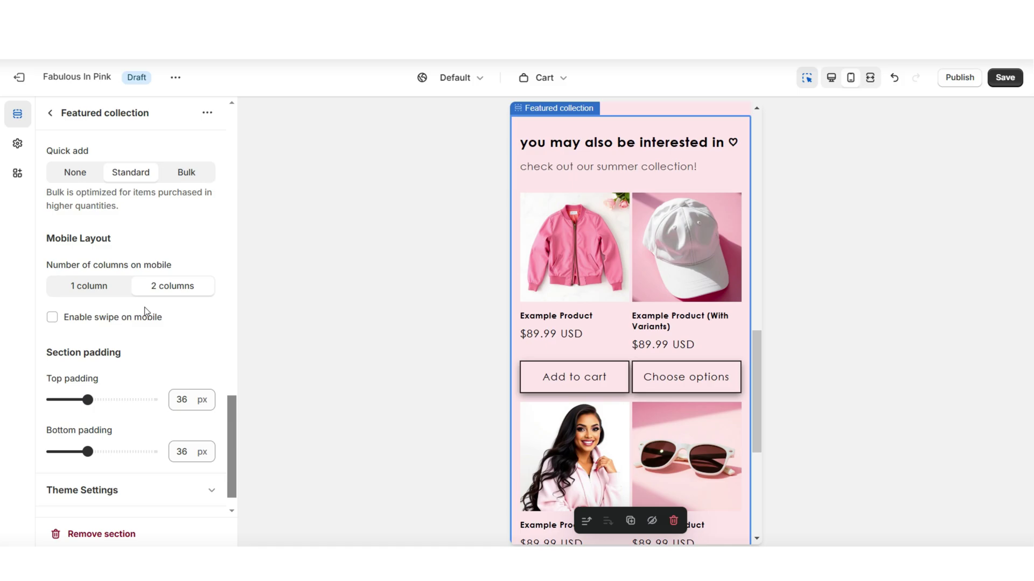
# Step: Enable swipe on mobile for the Featured collection section and page through its product carousel
pyautogui.click(98, 320)
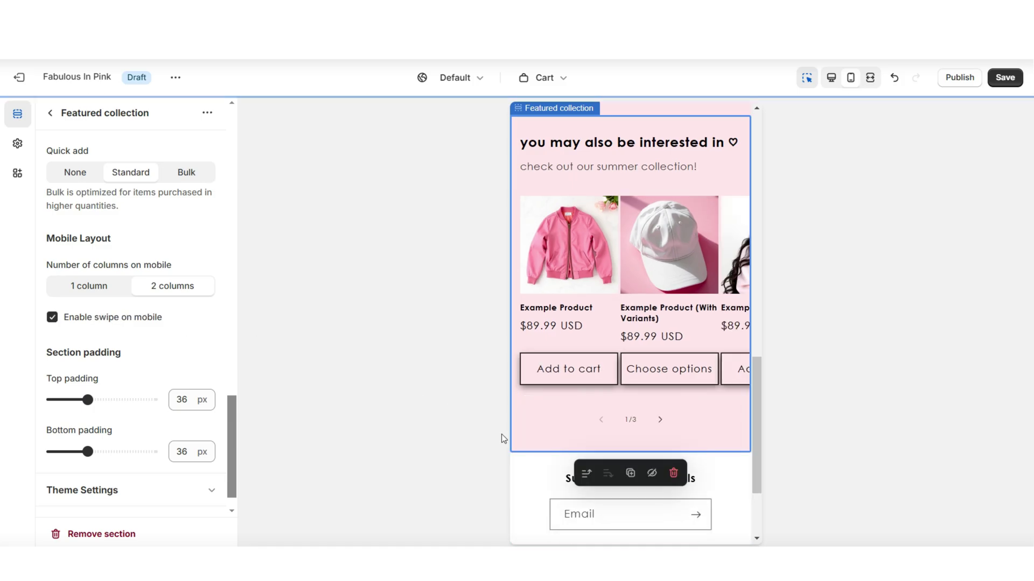
pyautogui.click(664, 427)
pyautogui.click(662, 423)
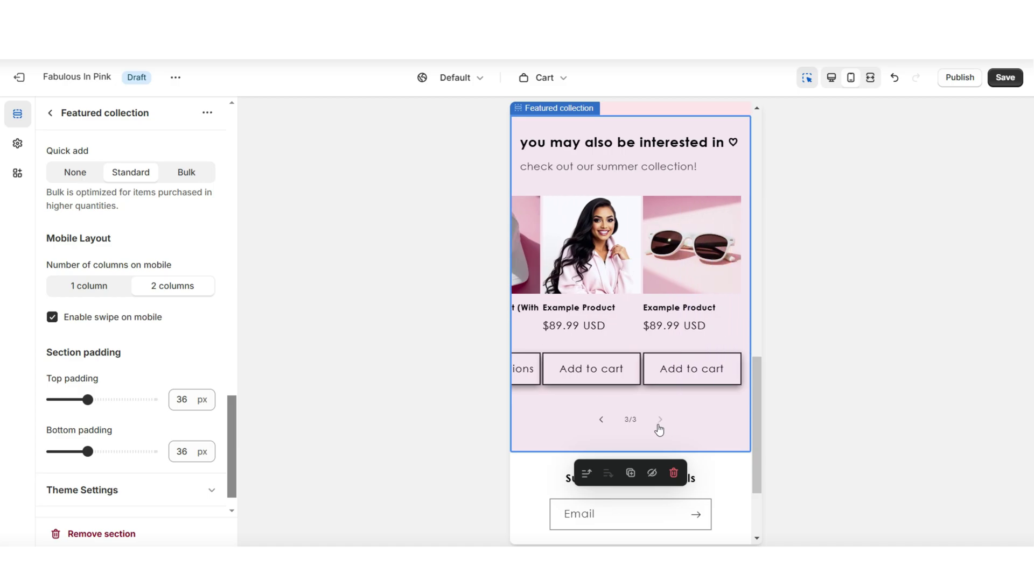
pyautogui.click(602, 420)
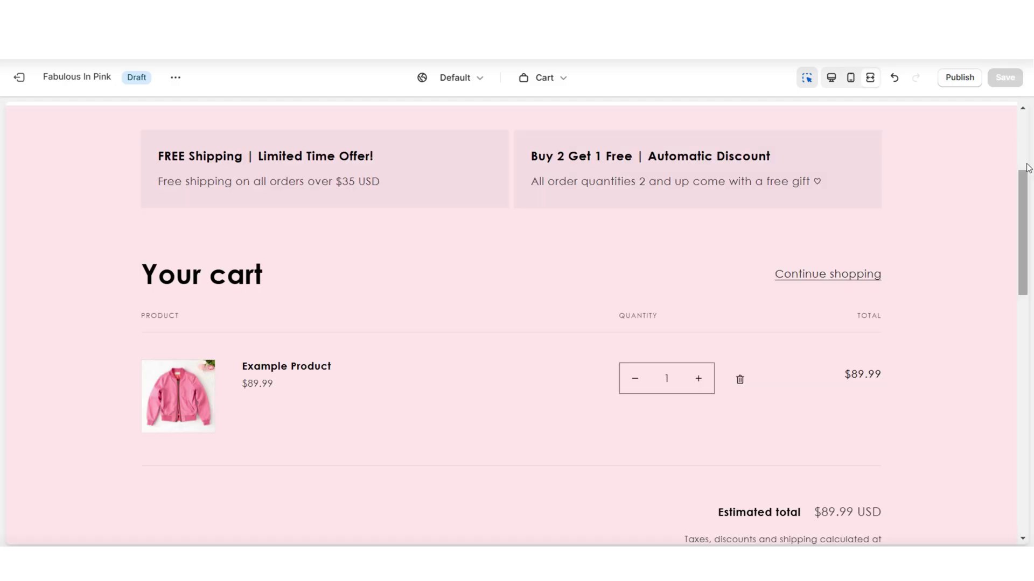
# Step: Review the cart page in the full-screen preview, from the promotional columns to the featured collection
pyautogui.scroll(-8, 1028, 167)
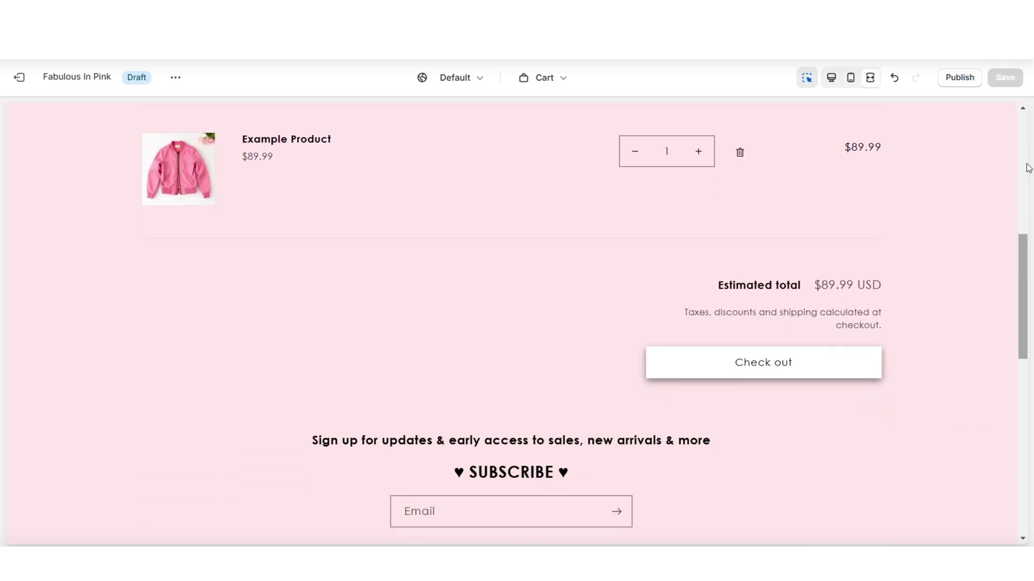
pyautogui.scroll(-9, 1027, 167)
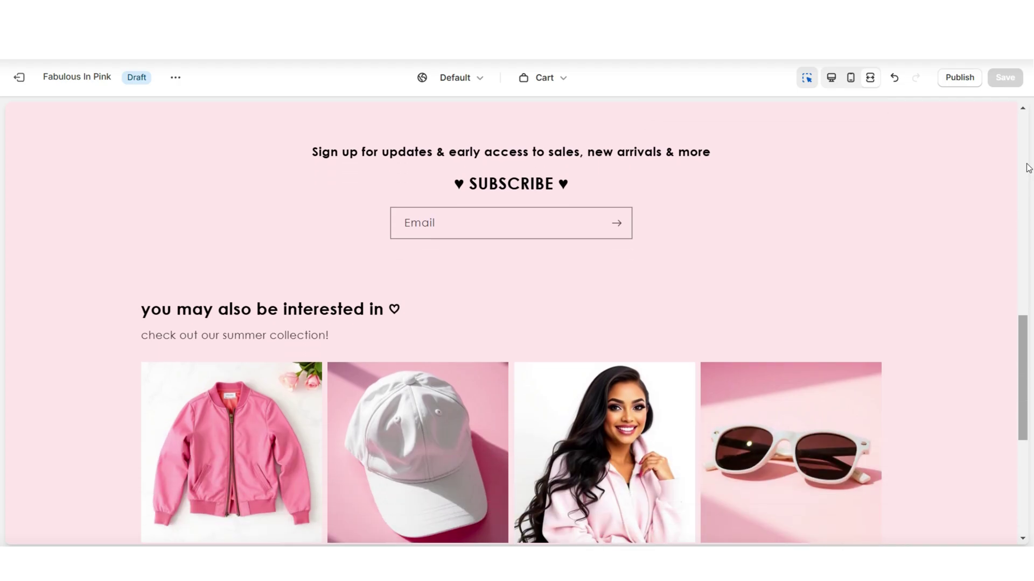
pyautogui.scroll(12, 892, 368)
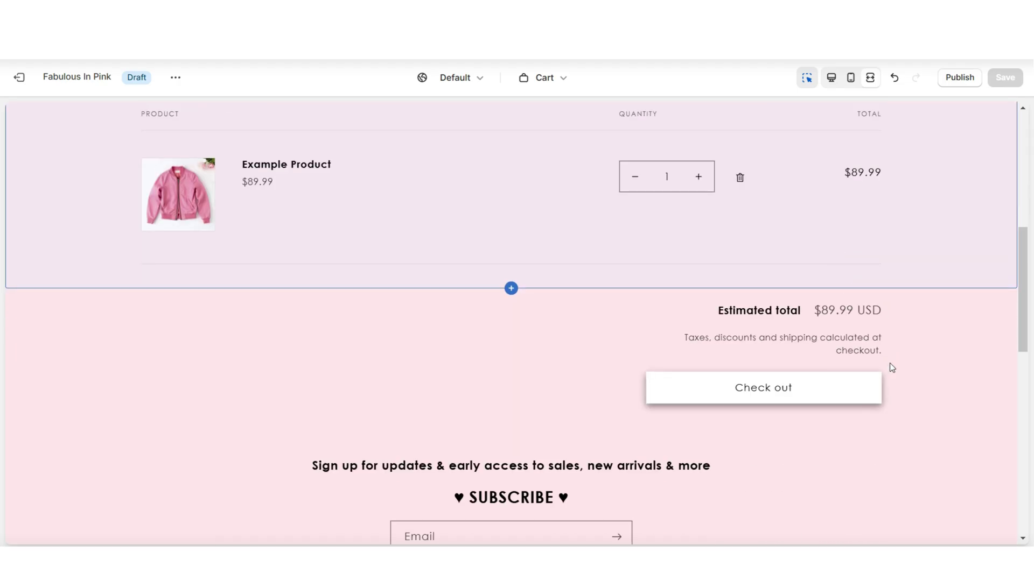
# Step: Go to the checkout customization, and set the logo's max width to 120 px with Center alignment
pyautogui.click(841, 383)
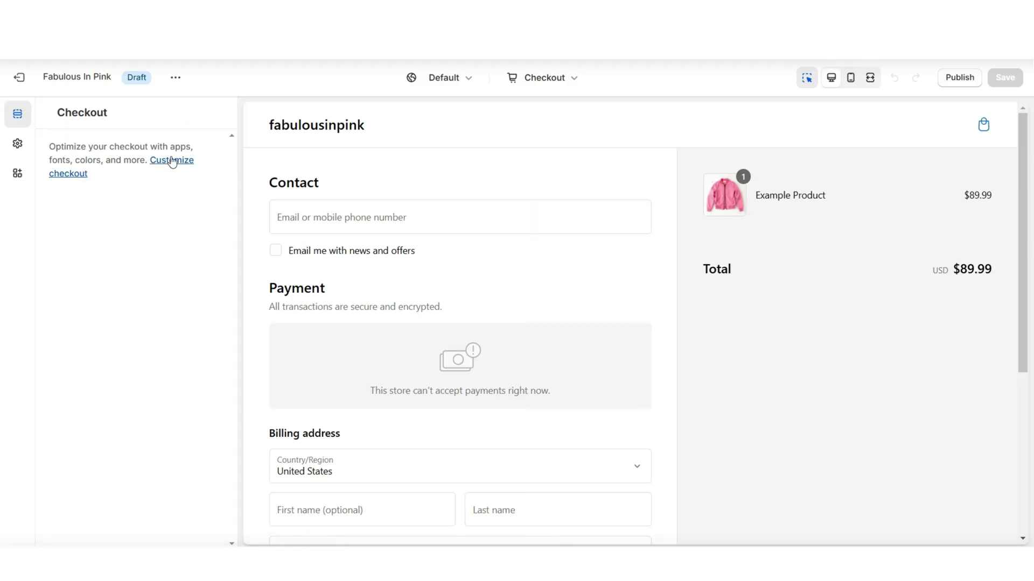
pyautogui.click(172, 161)
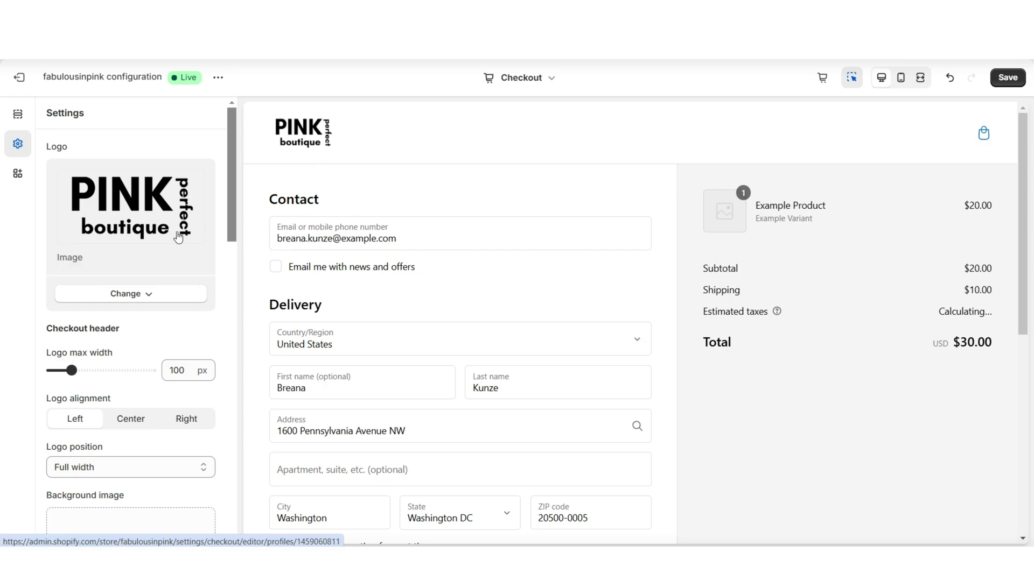
pyautogui.click(95, 370)
pyautogui.moveTo(81, 381); pyautogui.dragTo(81, 380)
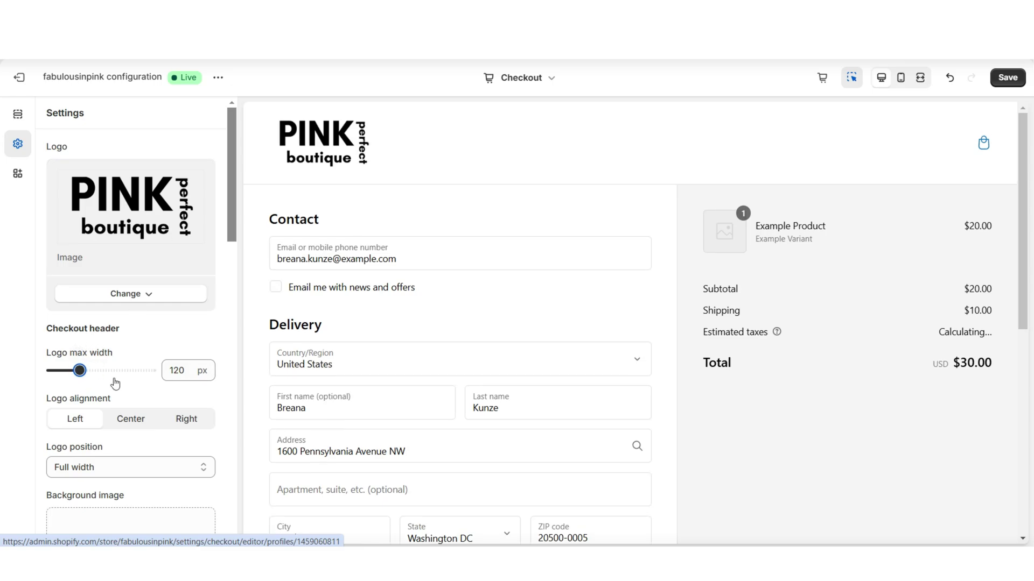
pyautogui.click(117, 419)
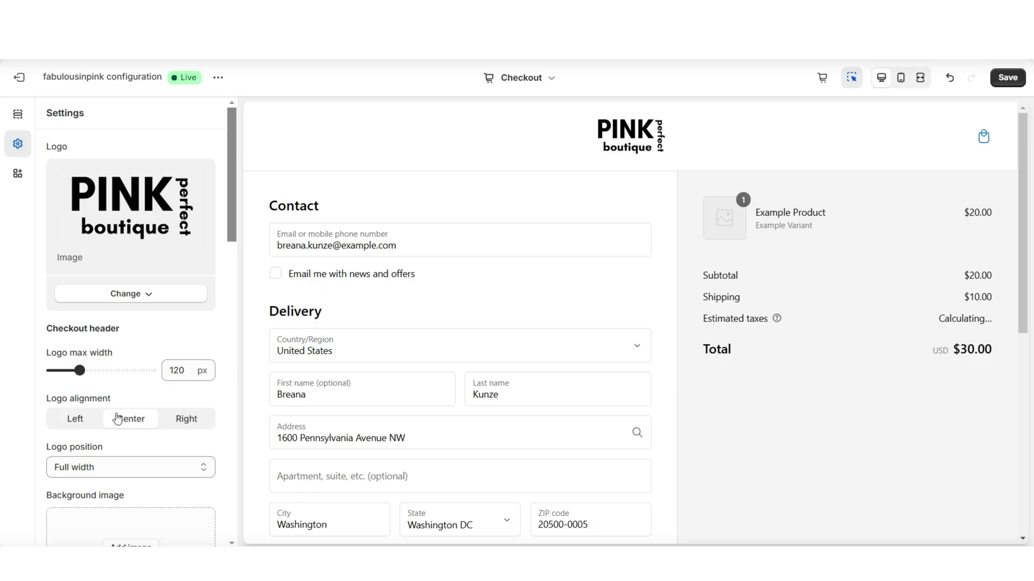
# Step: Set the Background 1 color of the checkout form to a light pink, about #FAE5EF
pyautogui.scroll(-4, 132, 414)
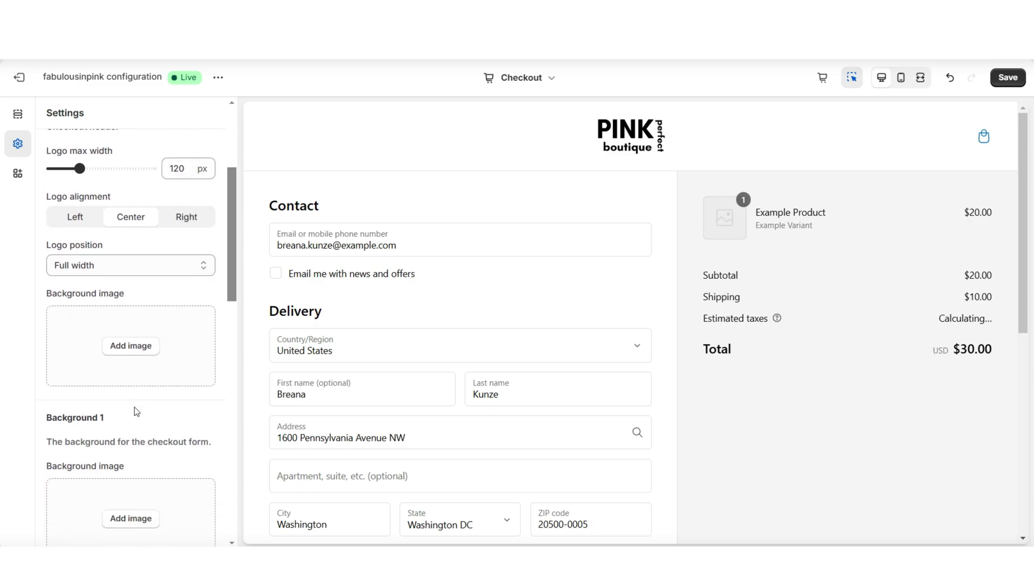
pyautogui.scroll(-5, 136, 411)
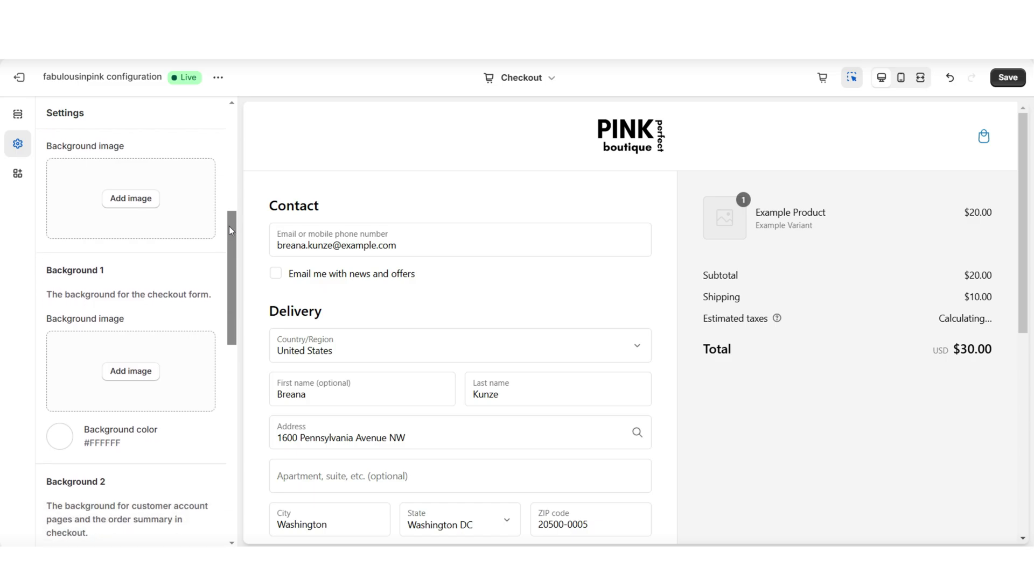
pyautogui.click(59, 313)
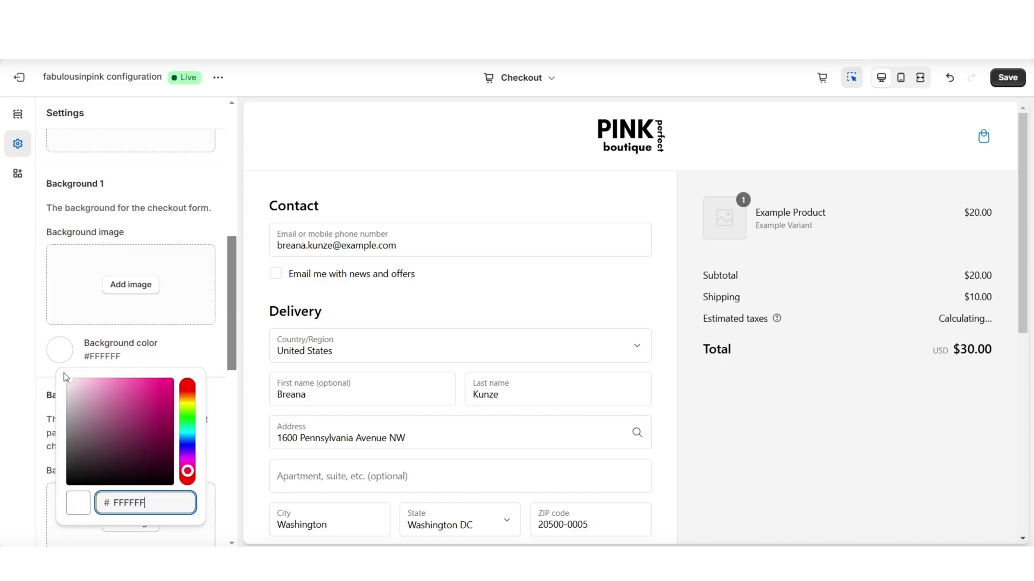
pyautogui.hotkey('ctrl', 'a')
pyautogui.write('FFE9FF')
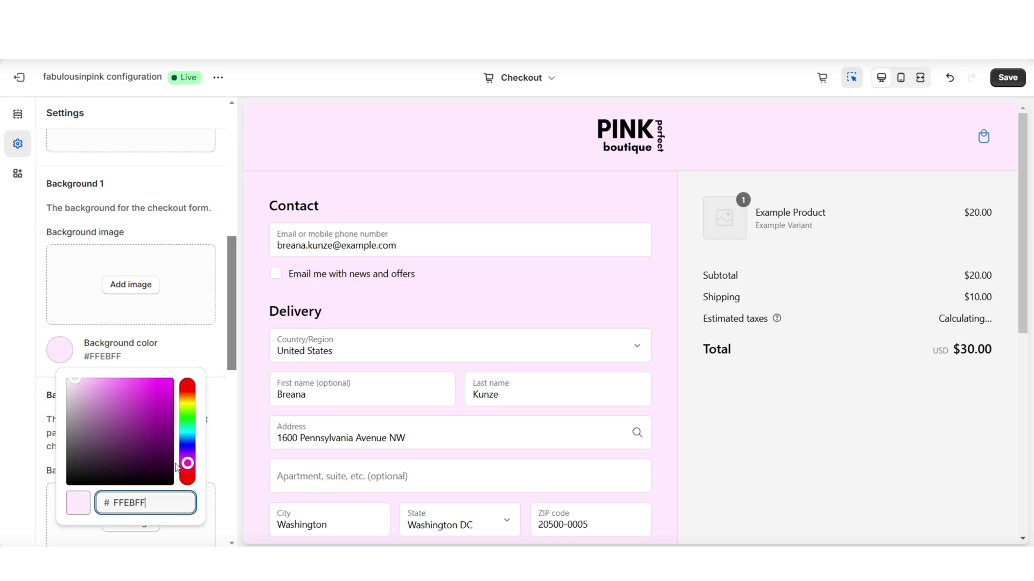
pyautogui.moveTo(187, 464); pyautogui.dragTo(187, 472)
pyautogui.moveTo(76, 383); pyautogui.dragTo(77, 385)
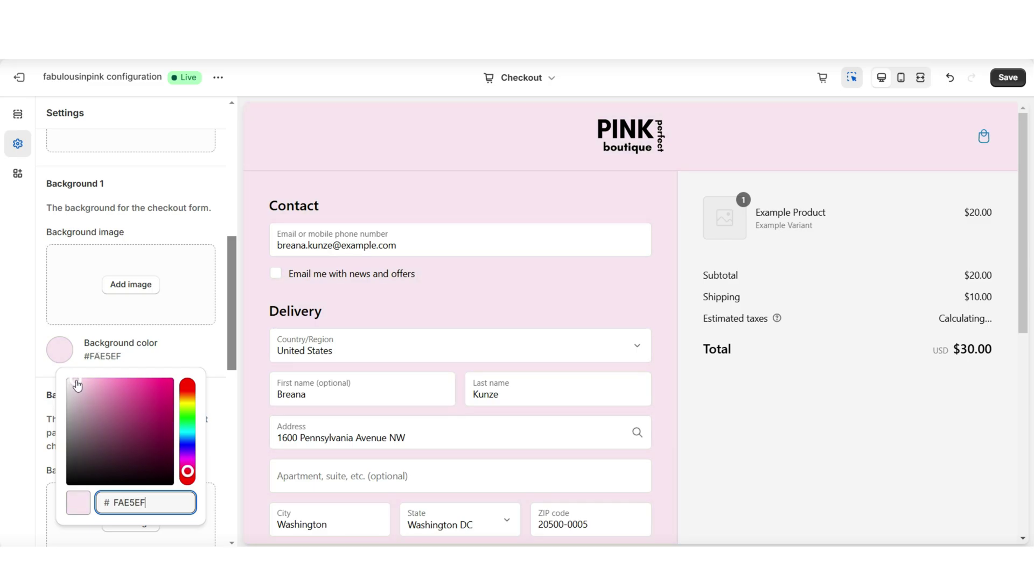
# Step: Try the Transparent form field and card background for the checkout, and set it back to White
pyautogui.scroll(-5, 39, 250)
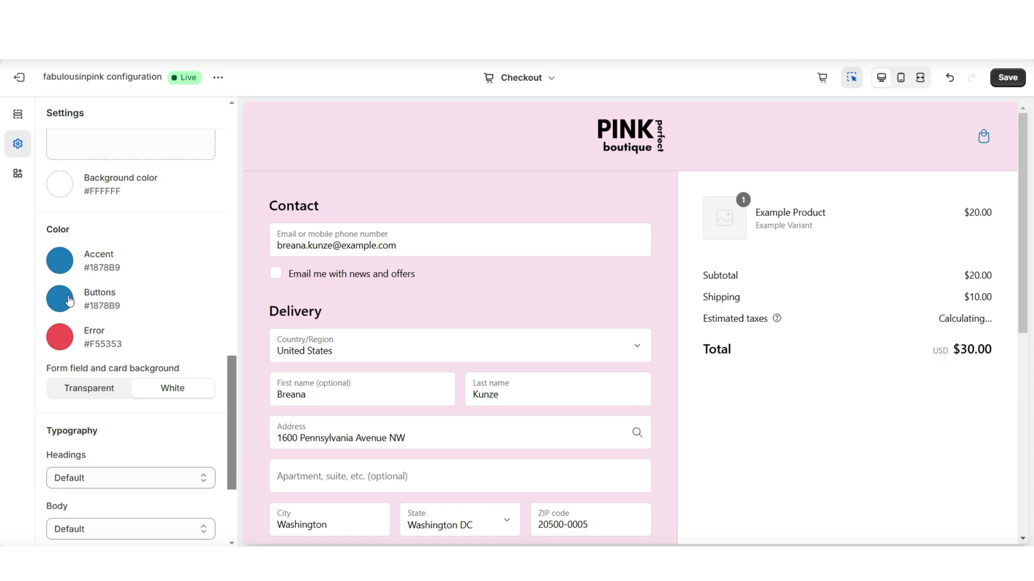
pyautogui.scroll(-3, 65, 298)
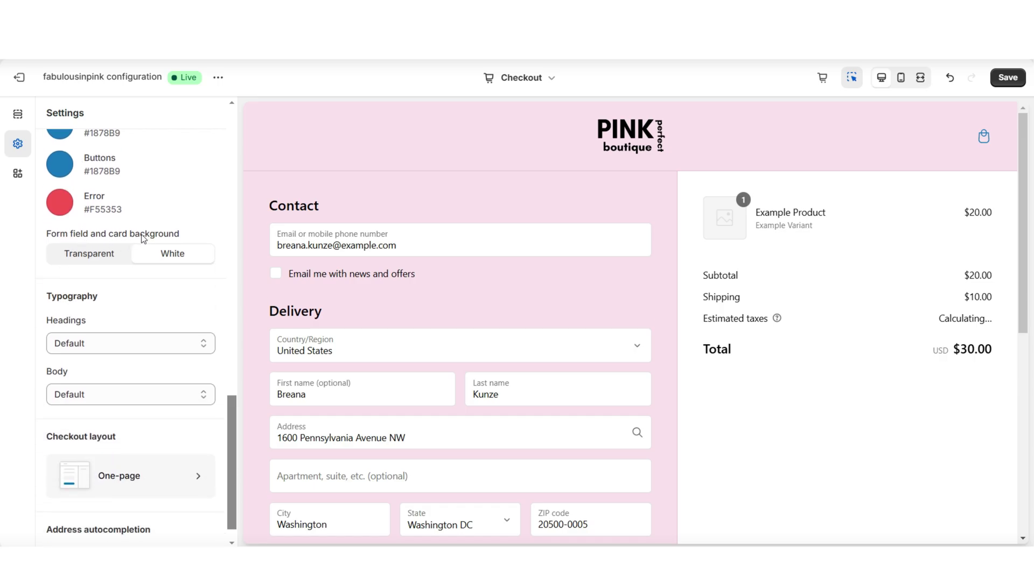
pyautogui.click(89, 256)
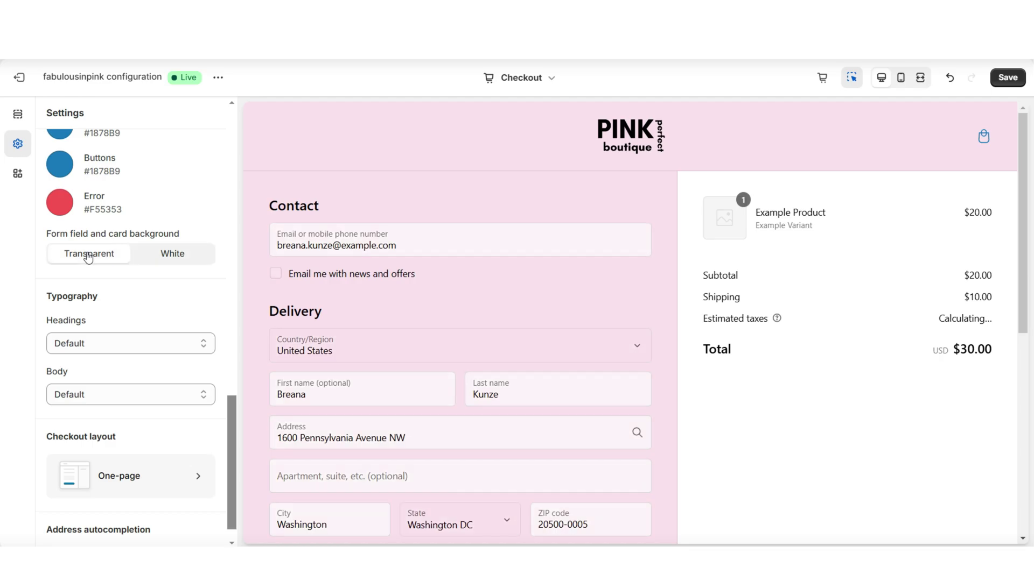
pyautogui.click(141, 257)
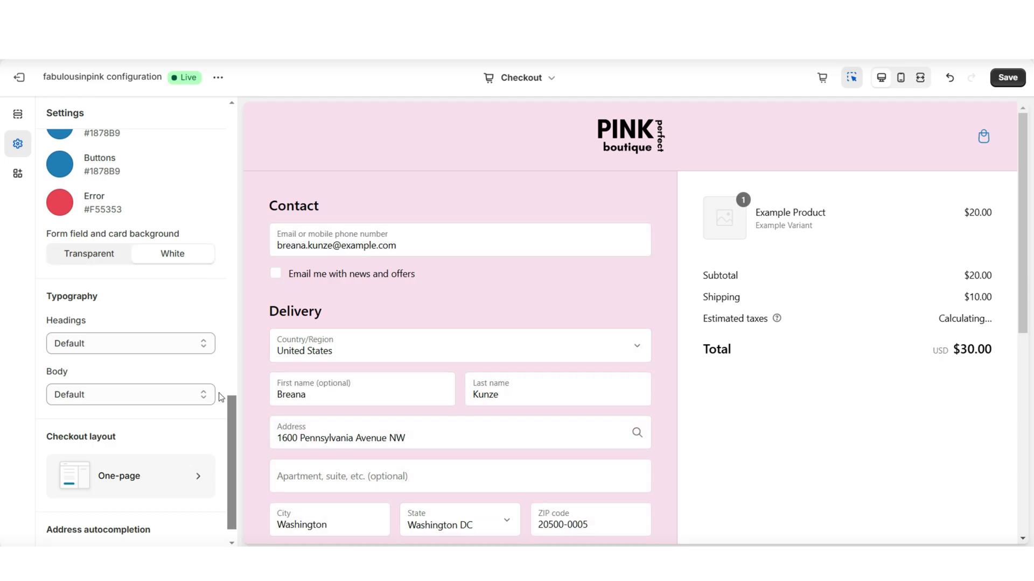
# Step: Review the customized checkout page in the full-screen preview
pyautogui.click(920, 78)
pyautogui.moveTo(1025, 132)
pyautogui.mouseDown()
pyautogui.moveTo(1025, 263)
pyautogui.moveTo(1024, 126)
pyautogui.mouseUp()
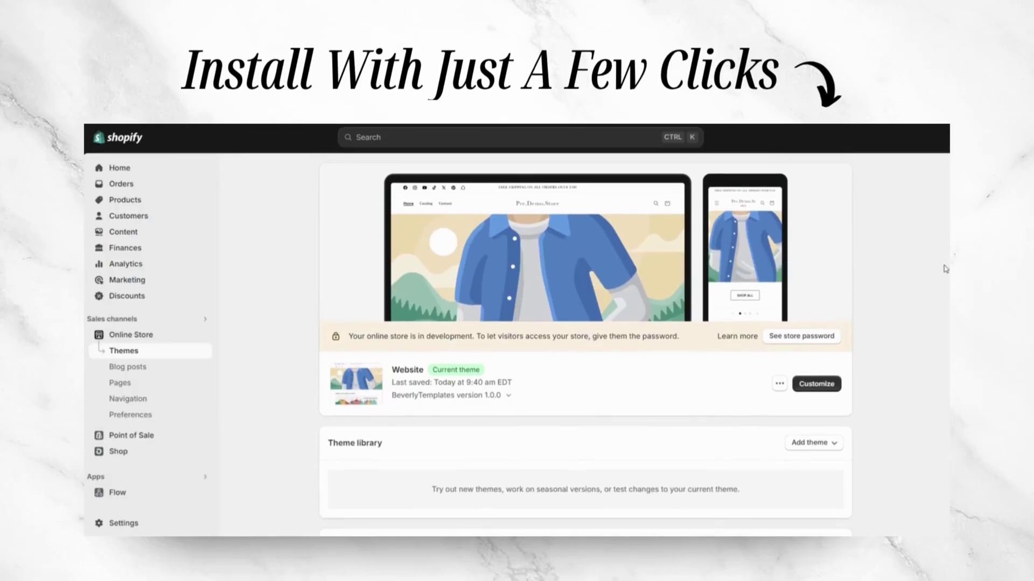
# Step: Upload the theme file Shopifytheme.zip.zip to the store's theme library
pyautogui.click(813, 442)
pyautogui.click(824, 491)
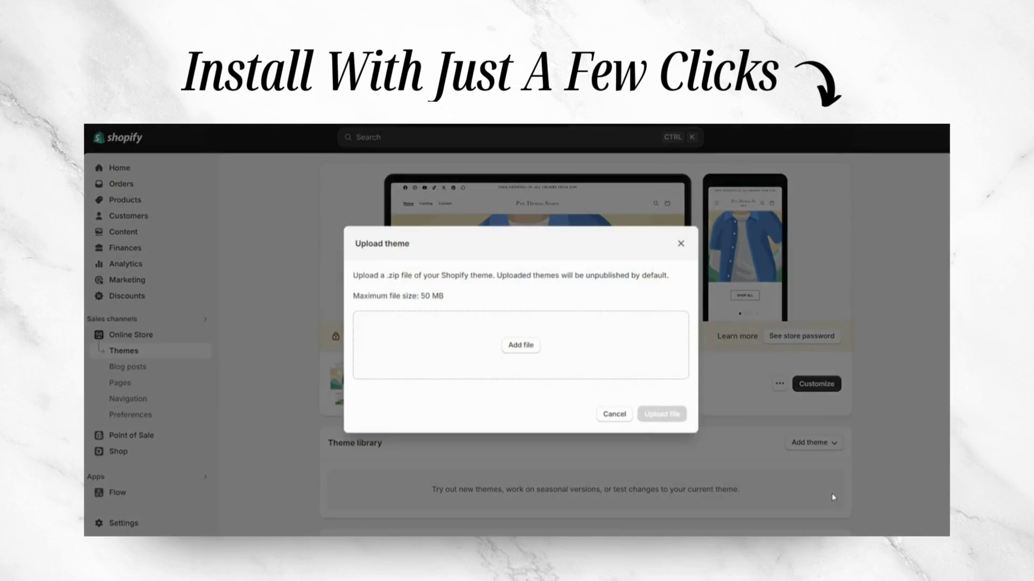
pyautogui.click(532, 350)
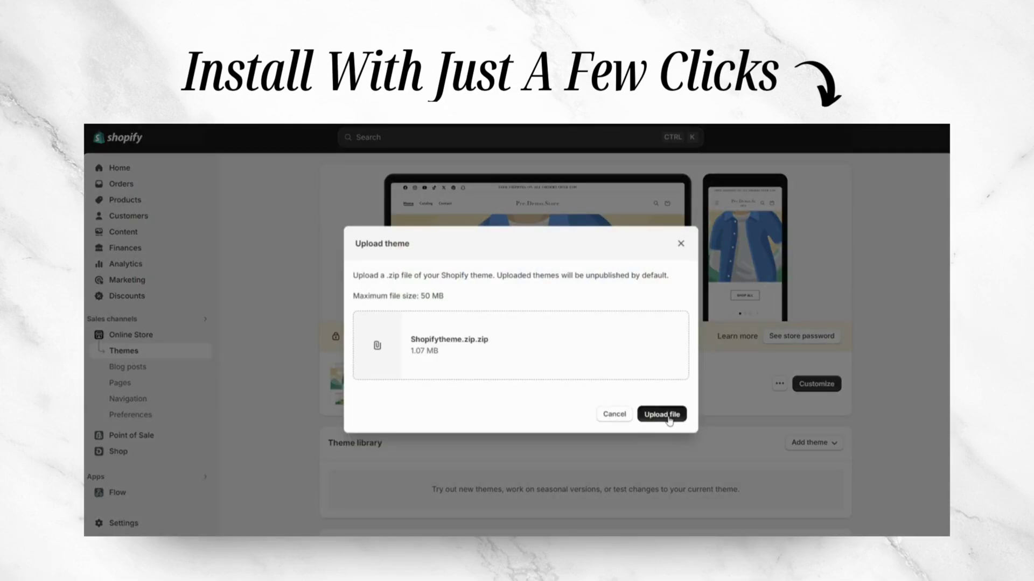
pyautogui.click(661, 414)
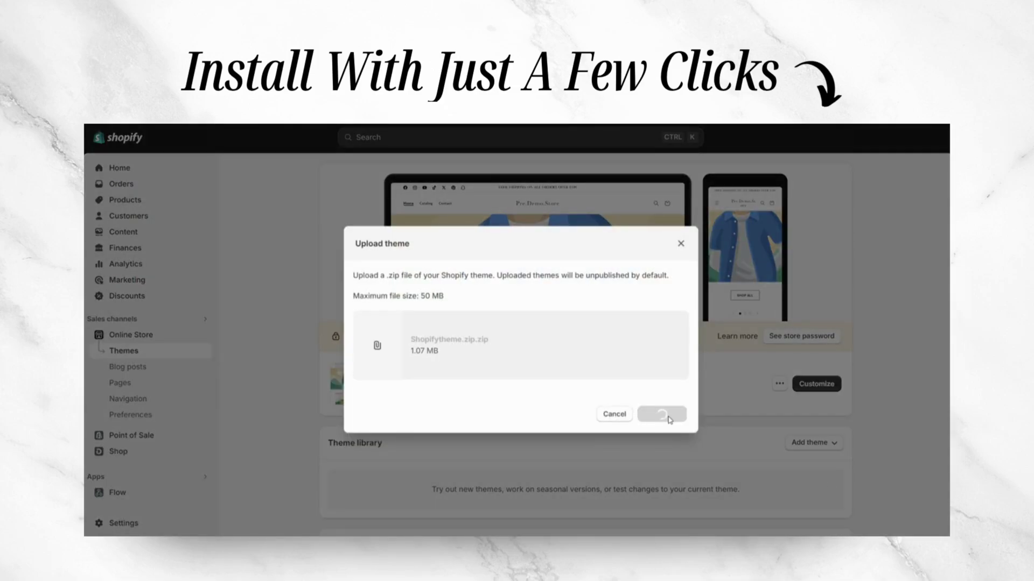
pyautogui.scroll(-2, 585, 344)
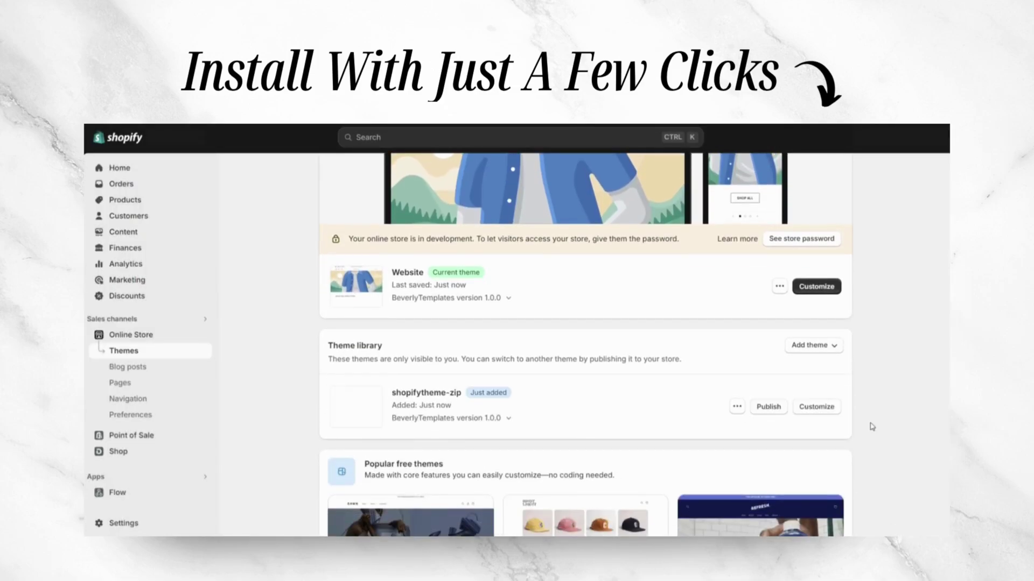